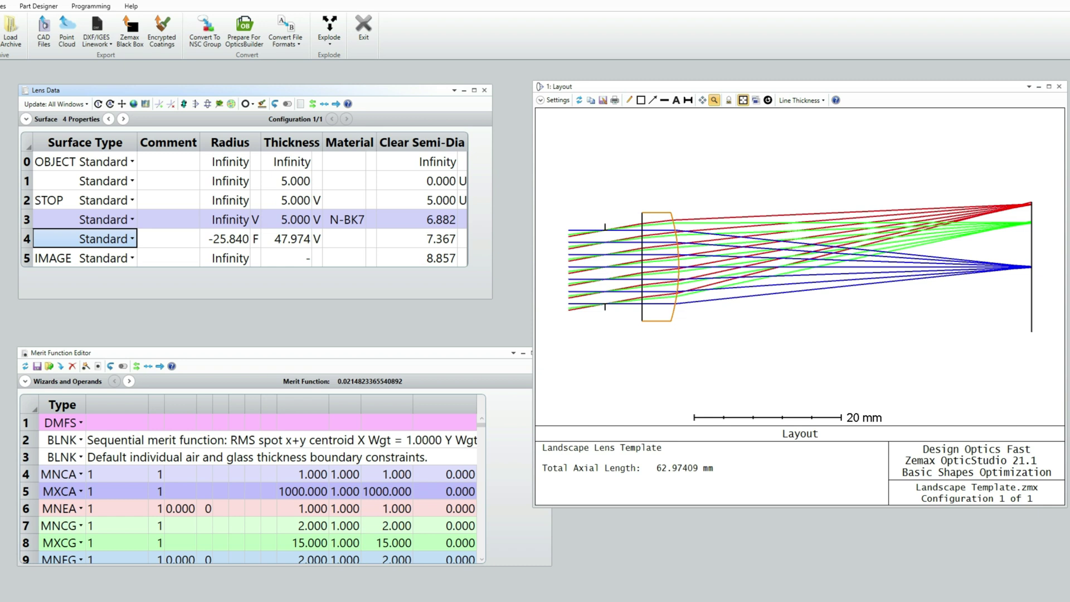
# Insert four new surfaces at surface 2 and set thicknesses of surfaces 2–5 to 5 mm.
pyautogui.click(287, 201)
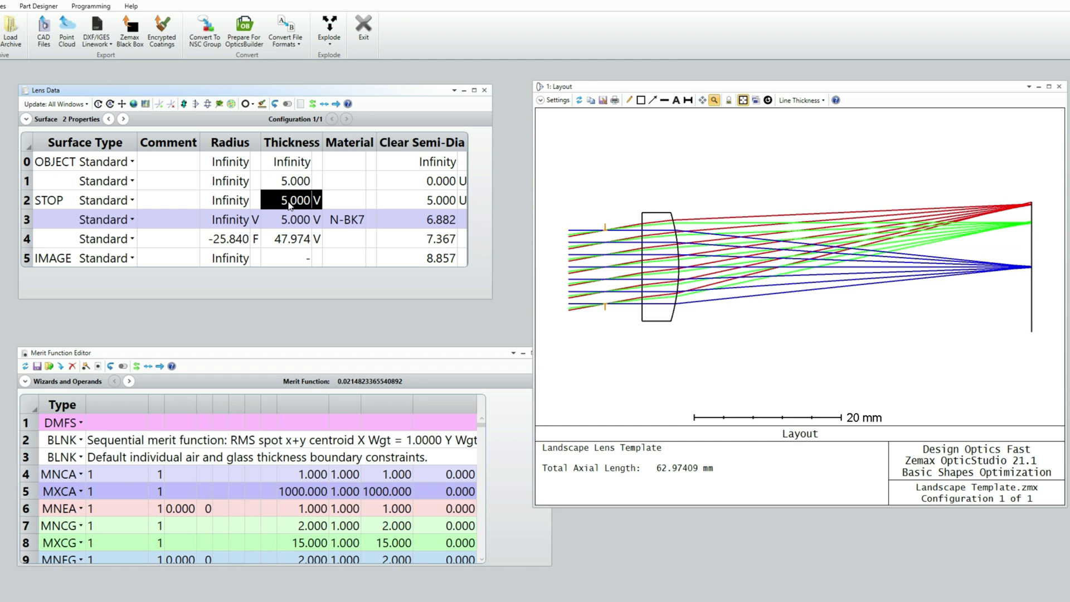
pyautogui.press('Insert')
pyautogui.press('Insert')
pyautogui.press('Insert')
pyautogui.press('Insert')
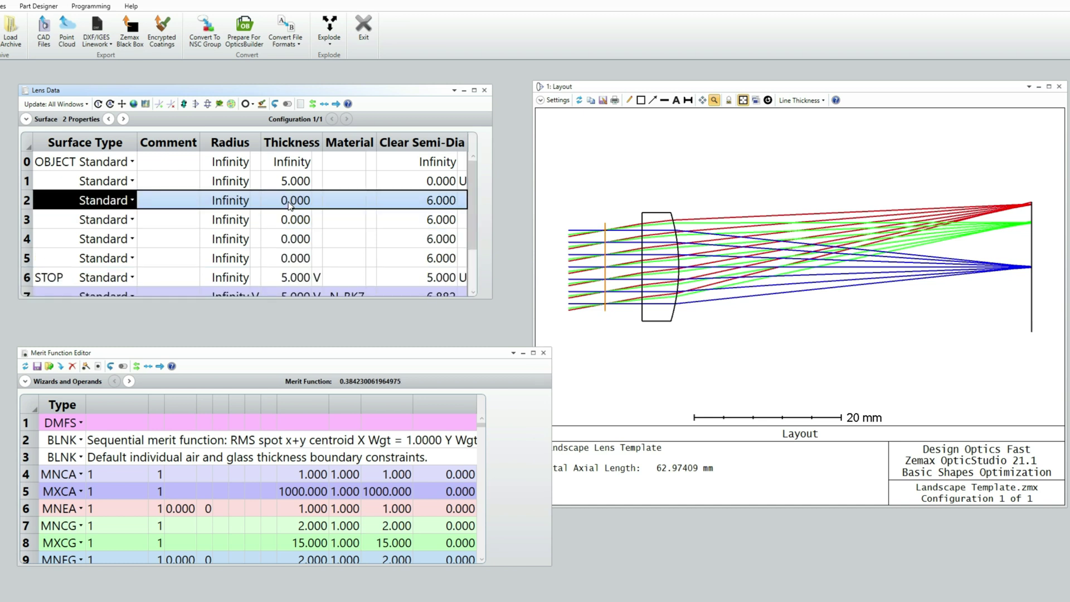
pyautogui.click(290, 205)
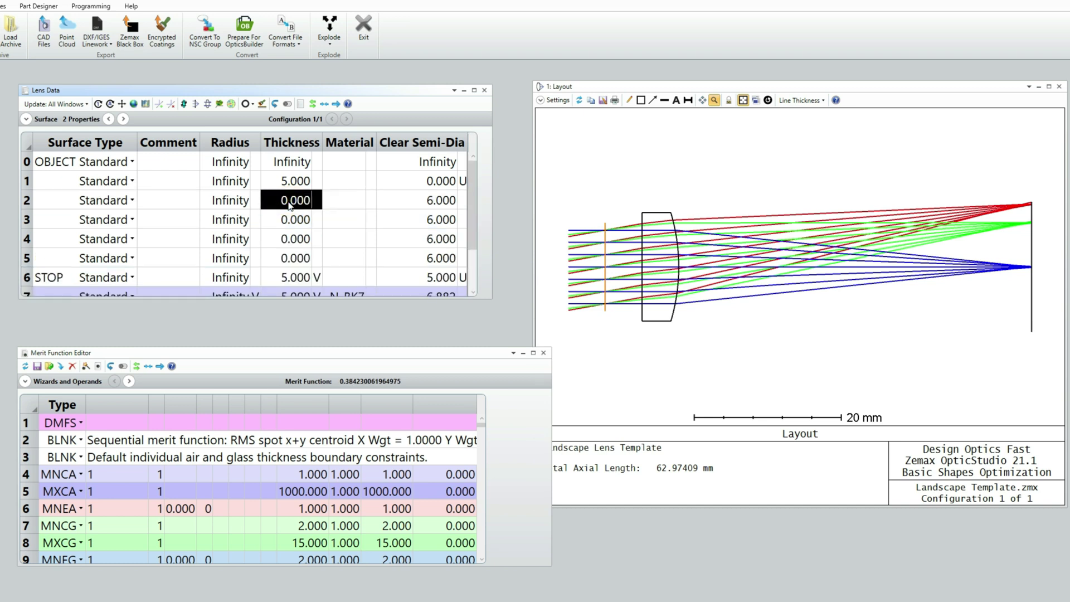
pyautogui.write('5')
pyautogui.press('Return')
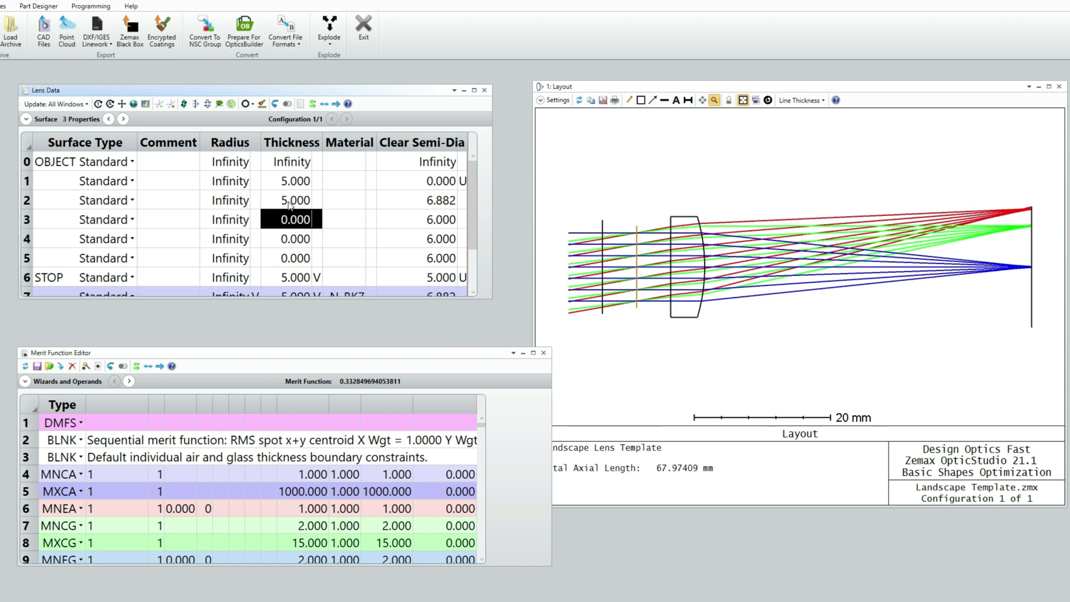
pyautogui.write('5')
pyautogui.press('Return')
pyautogui.write('5')
pyautogui.press('Return')
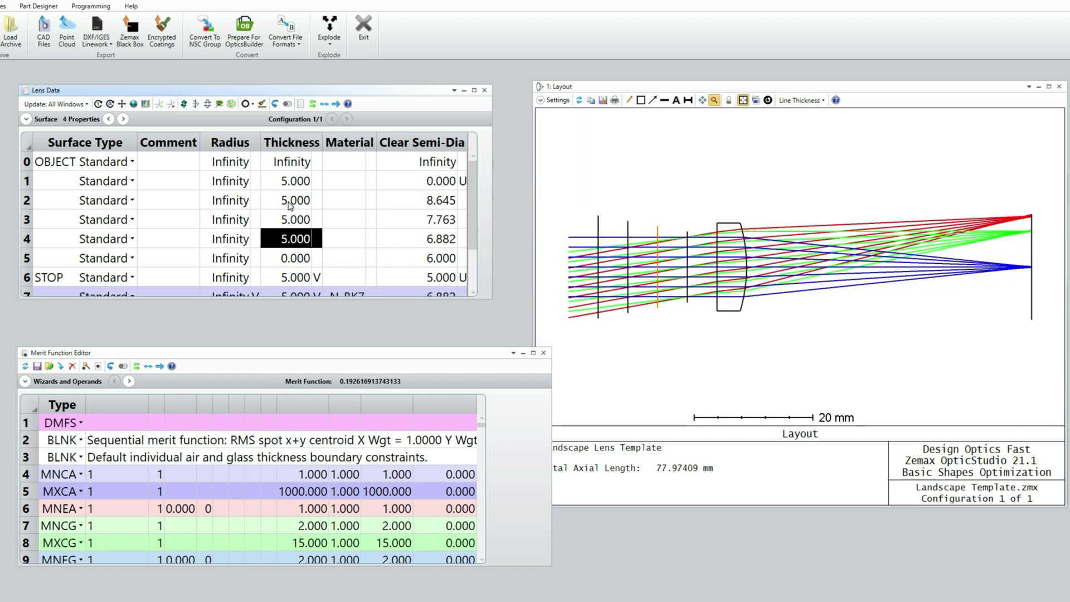
pyautogui.write('5')
pyautogui.press('Return')
# Assign N-BK7 glass to surface 2 and N-F2 glass to surface 4.
pyautogui.press('Up')
pyautogui.press('Up')
pyautogui.press('Up')
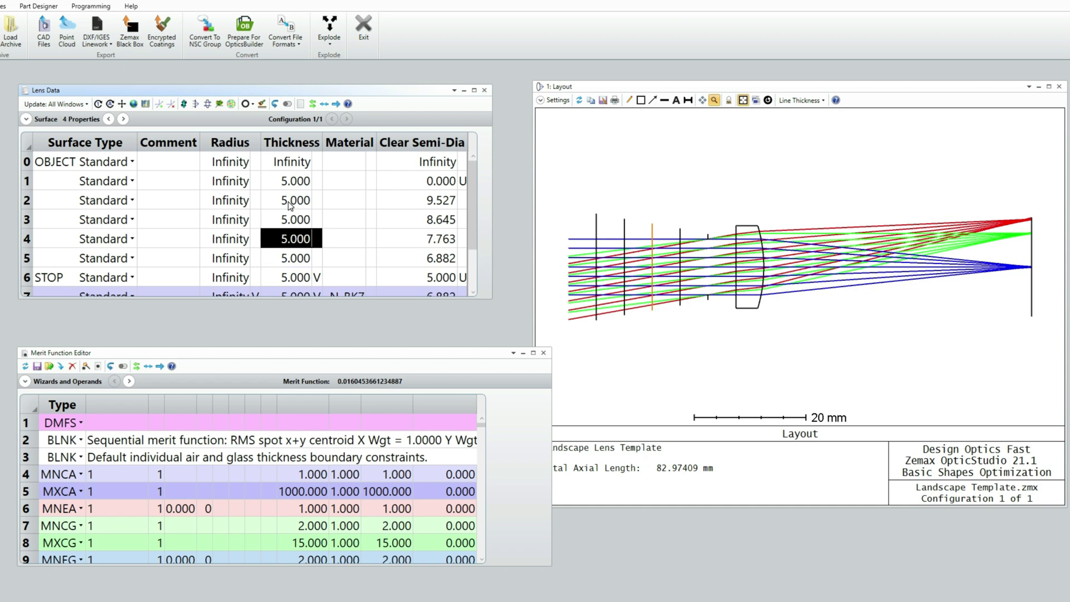
pyautogui.press('Right')
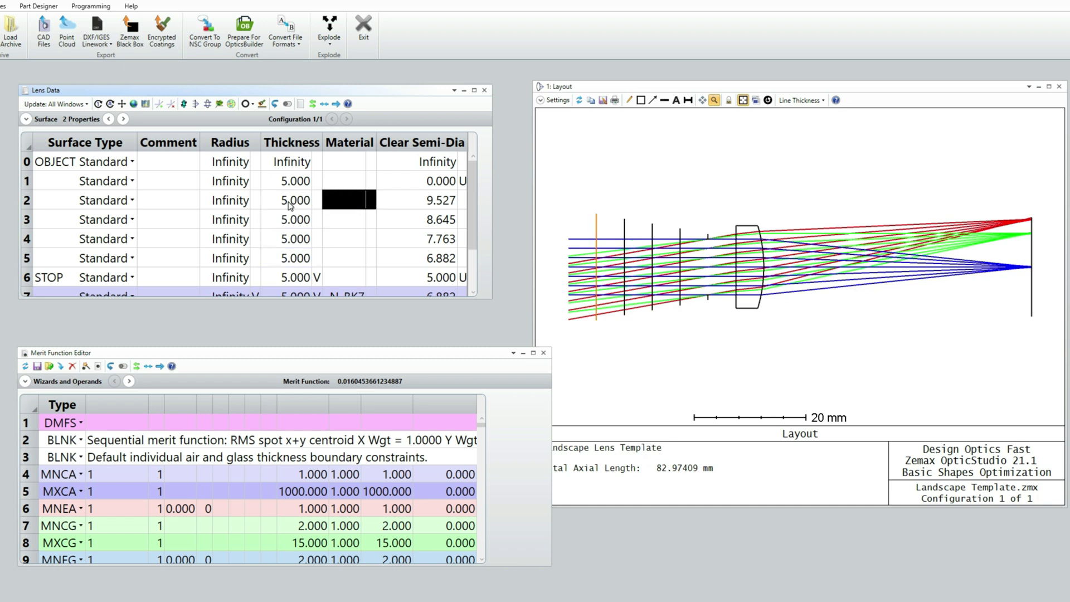
pyautogui.write('n-b')
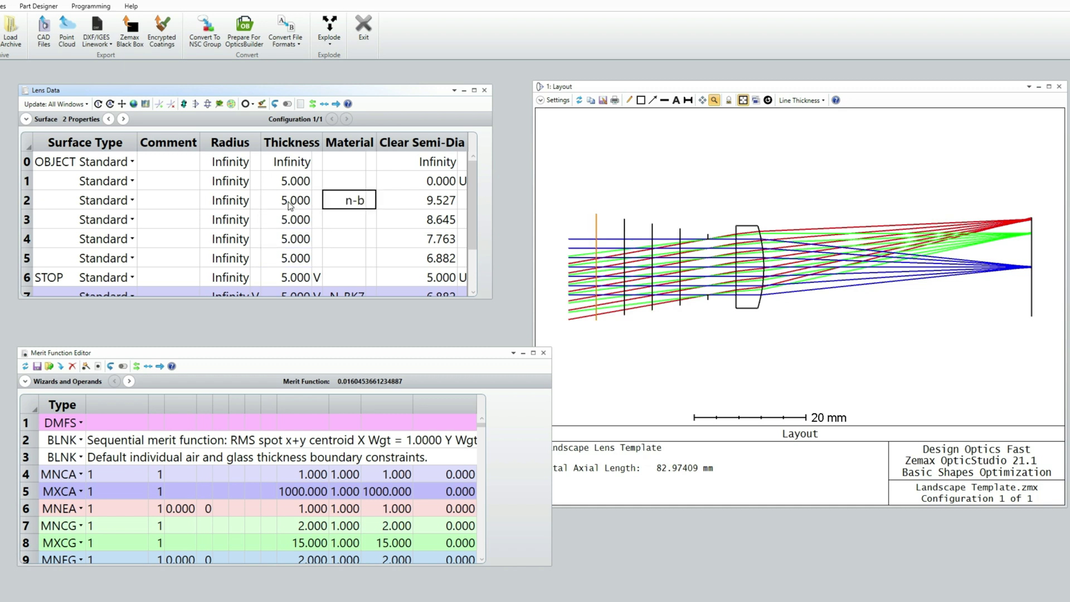
pyautogui.write('k7')
pyautogui.press('Return')
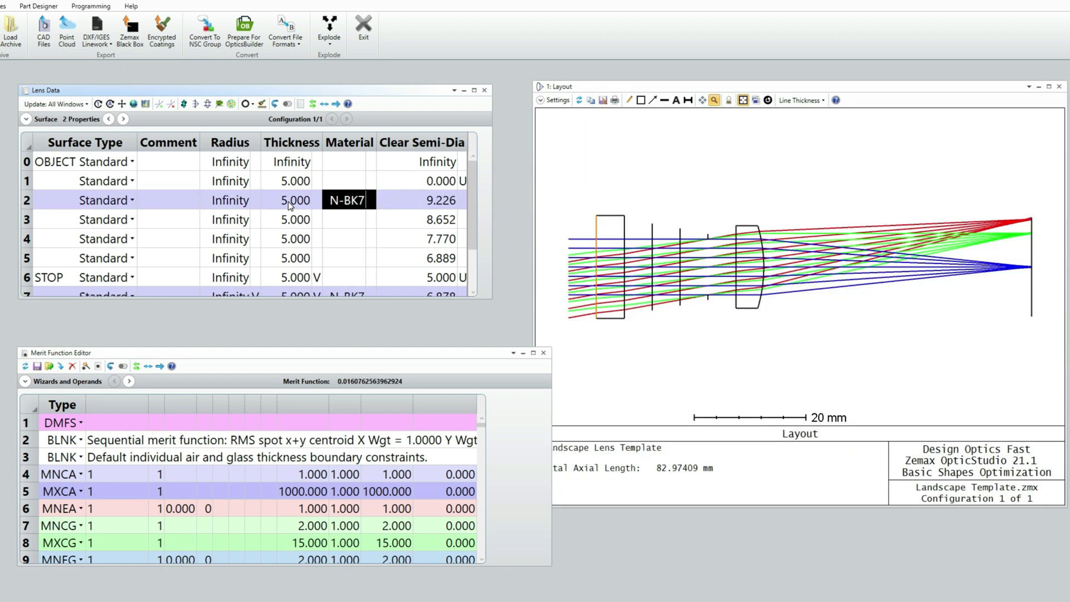
pyautogui.press('Down')
pyautogui.press('Down')
pyautogui.write('n')
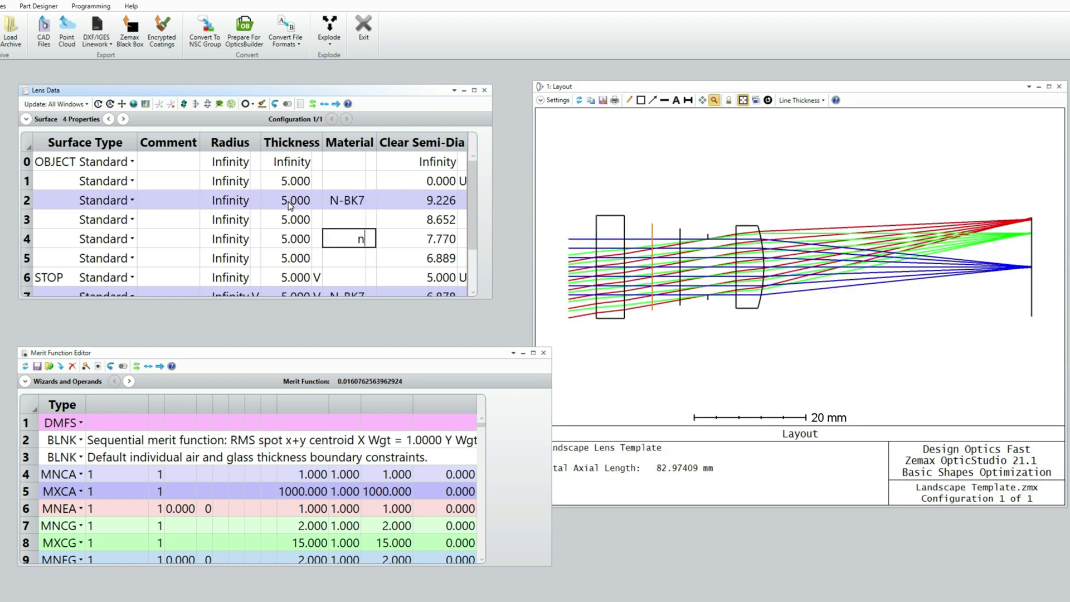
pyautogui.write('-f2')
pyautogui.press('Return')
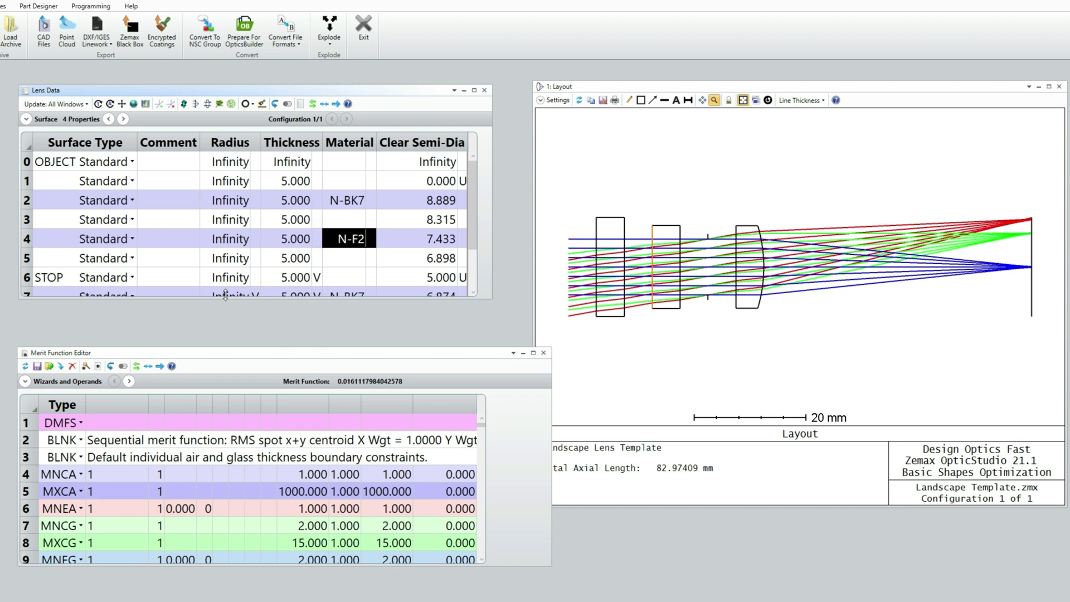
# Enlarge the Lens Data window, review the surface 8 boundary operands, and close the Merit Function Editor.
pyautogui.moveTo(226, 300); pyautogui.dragTo(228, 353)
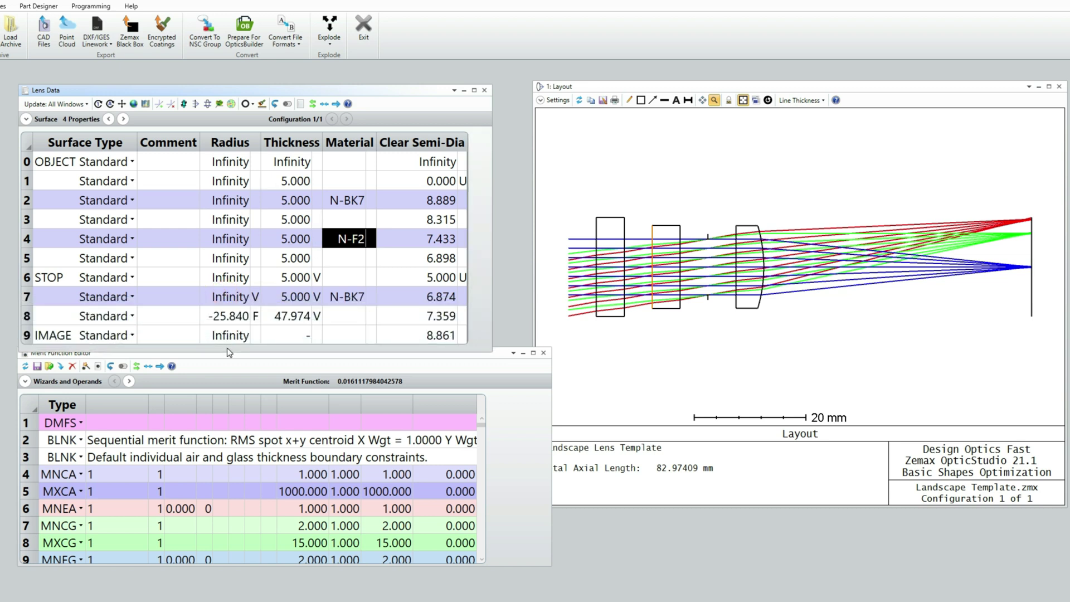
pyautogui.click(224, 475)
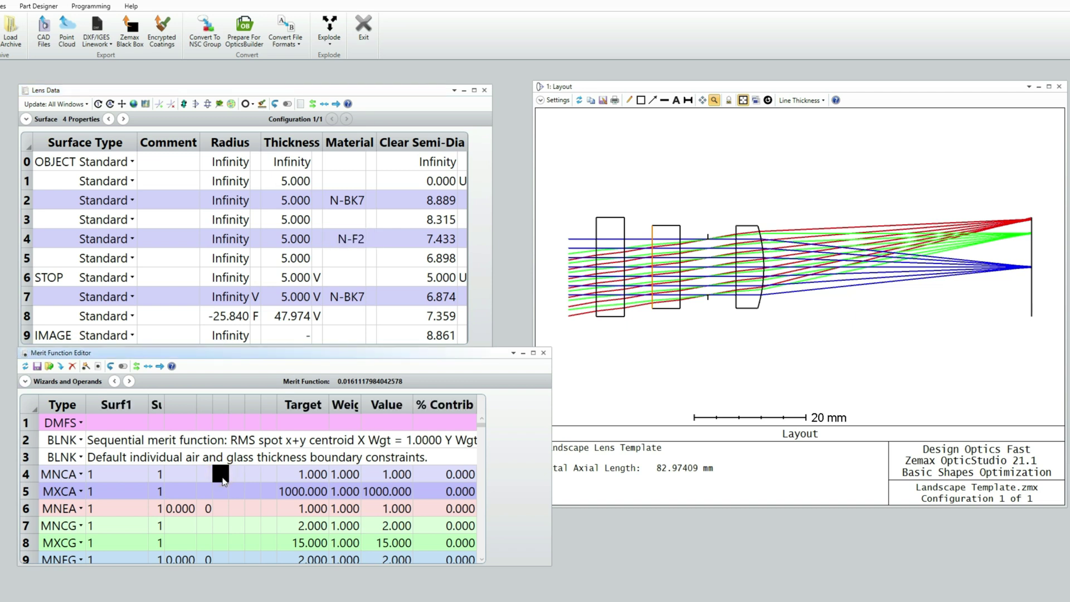
pyautogui.scroll(-9, 226, 485)
pyautogui.scroll(-4, 226, 489)
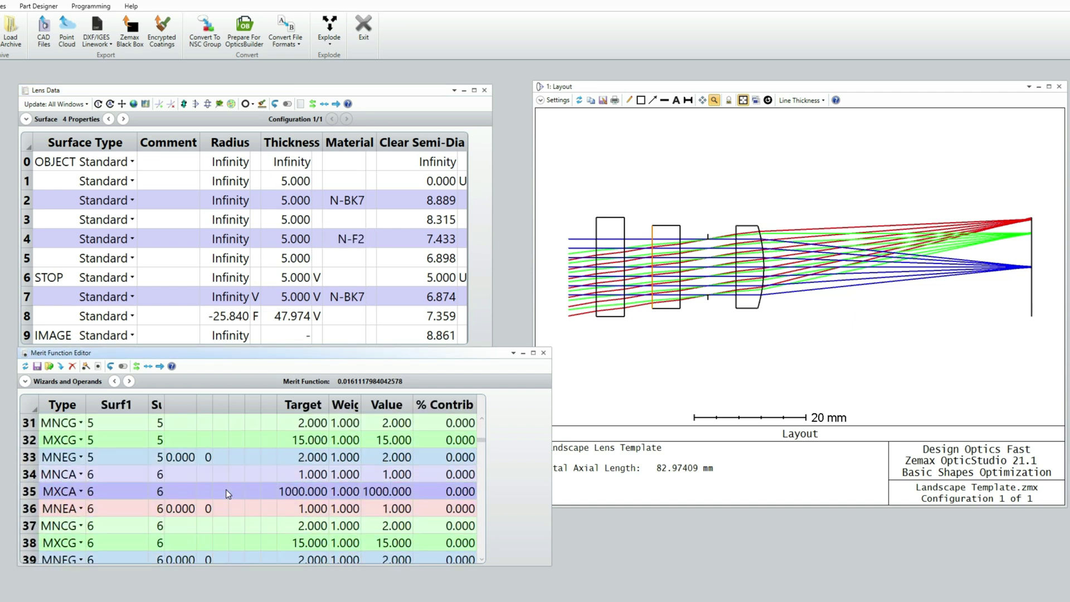
pyautogui.click(133, 526)
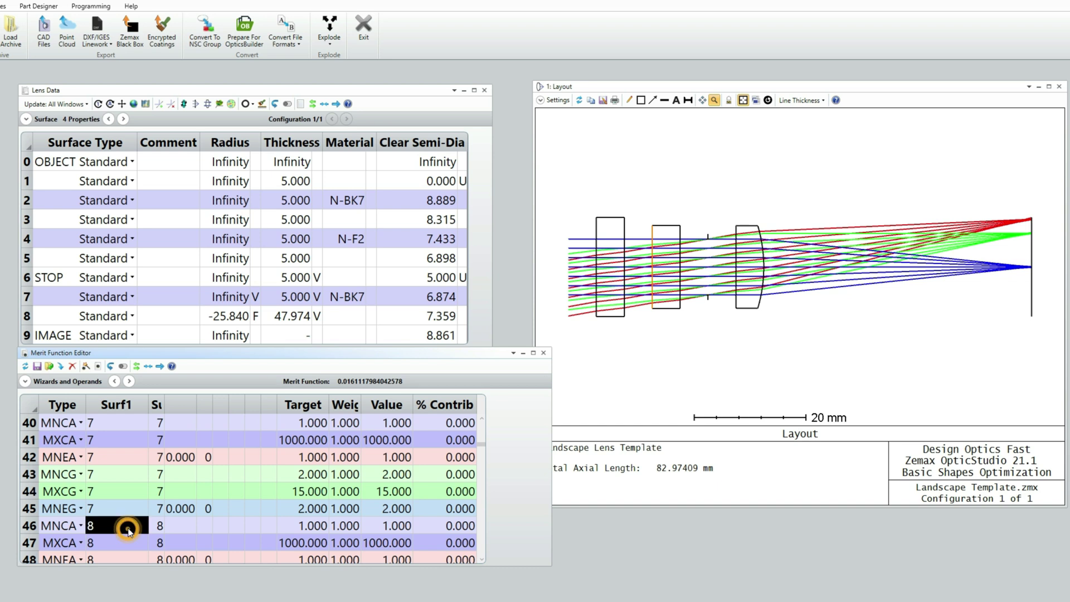
pyautogui.scroll(-3, 129, 532)
pyautogui.scroll(8, 130, 534)
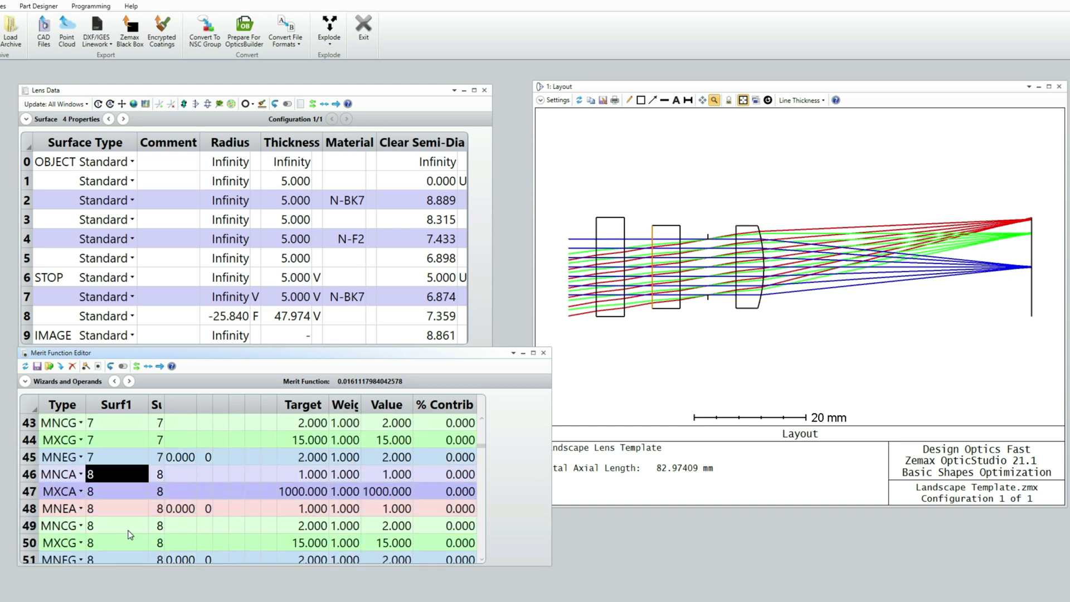
pyautogui.scroll(3, 129, 473)
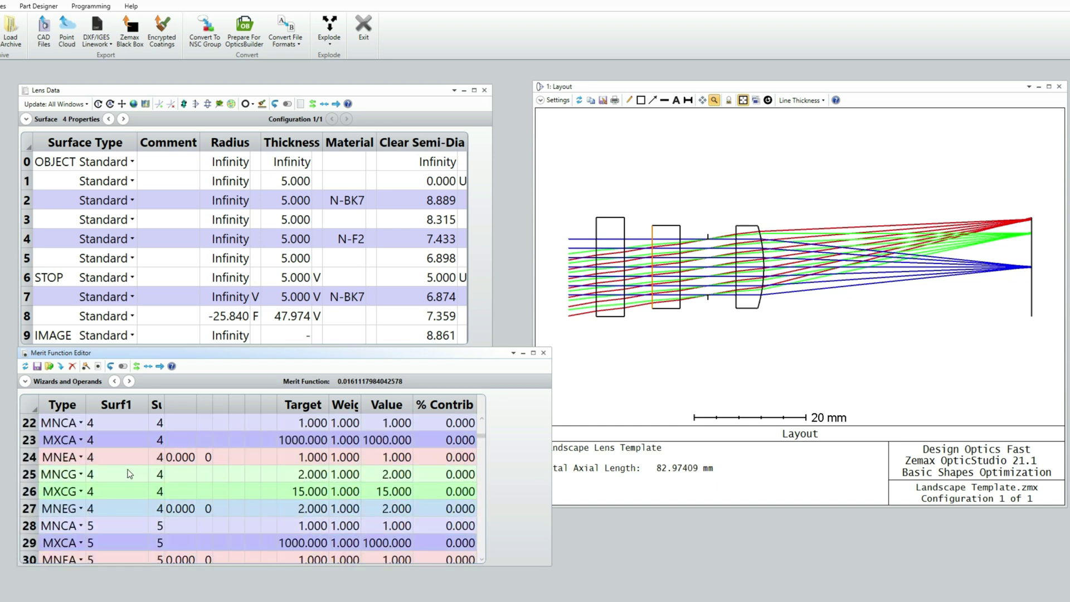
pyautogui.scroll(-1, 130, 474)
pyautogui.scroll(1, 130, 474)
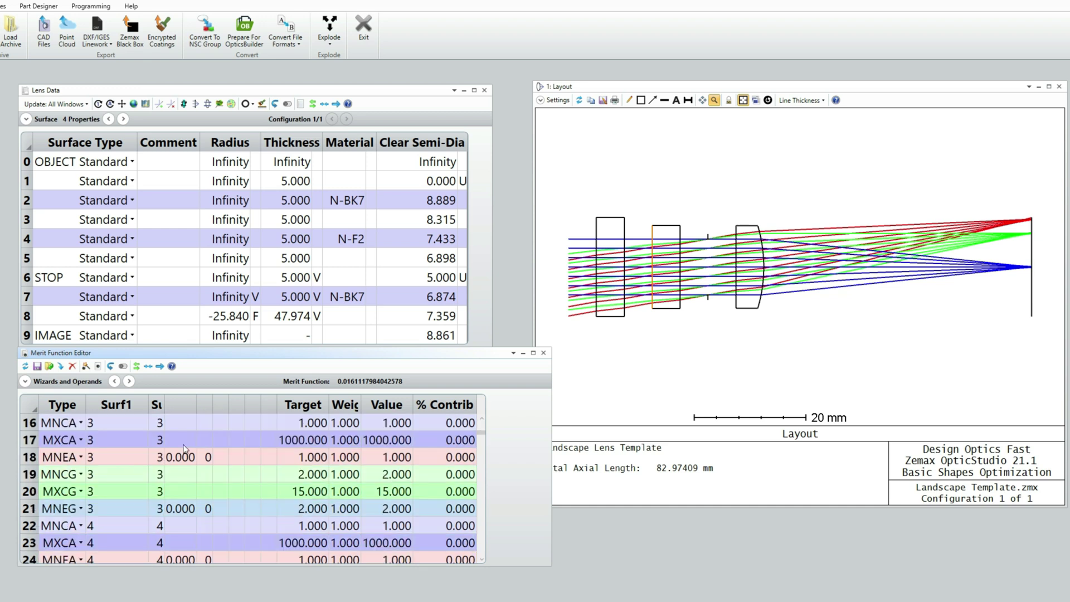
pyautogui.click(543, 353)
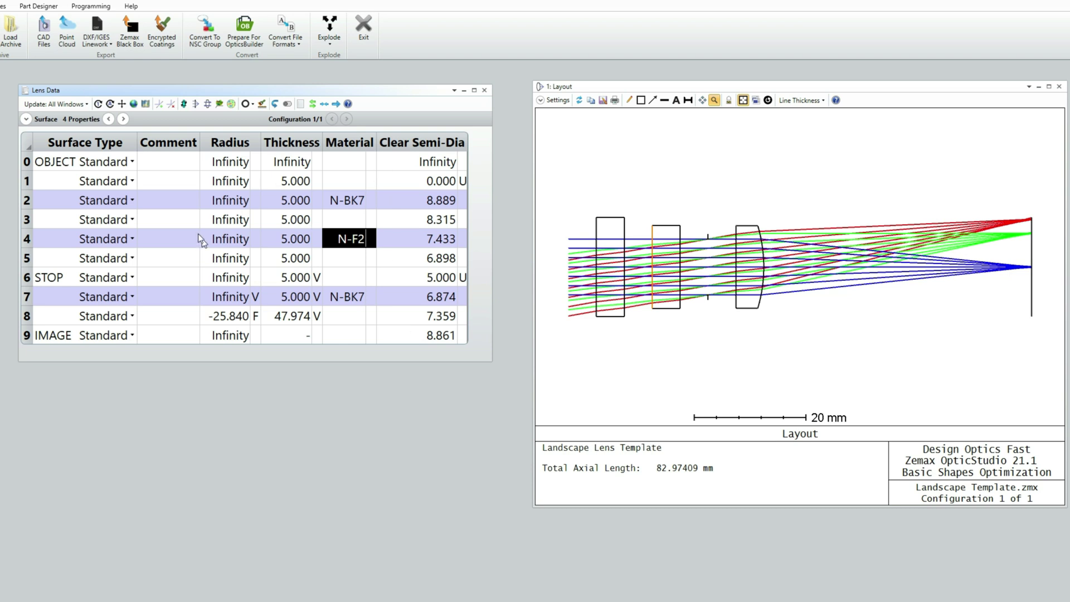
# Enter radii 50, -50, -50 and 50 for surfaces 2, 3, 4 and 5.
pyautogui.click(219, 205)
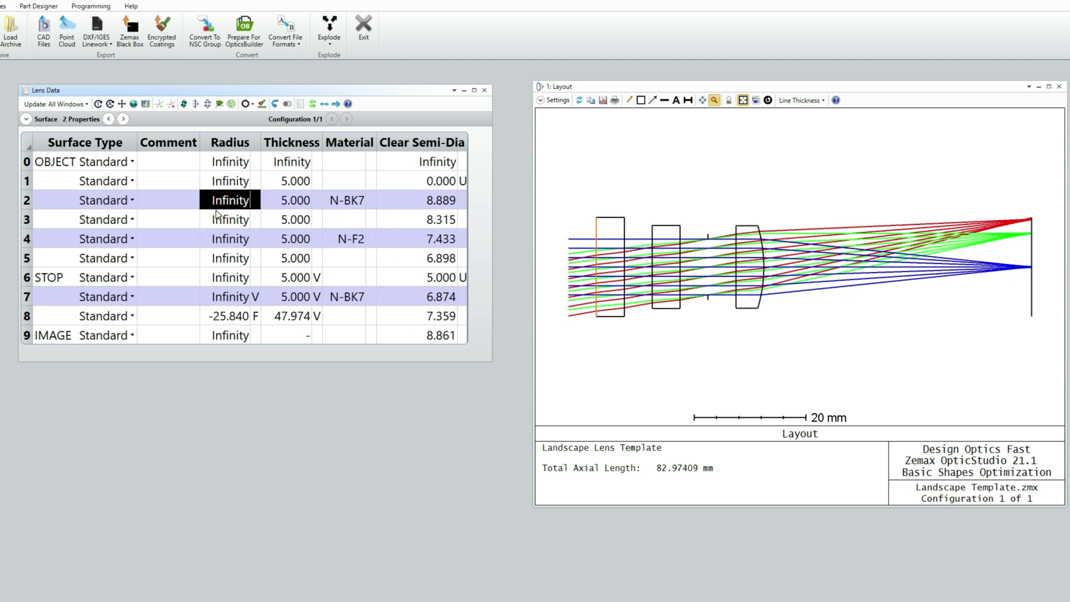
pyautogui.write('50')
pyautogui.press('Return')
pyautogui.click(216, 215)
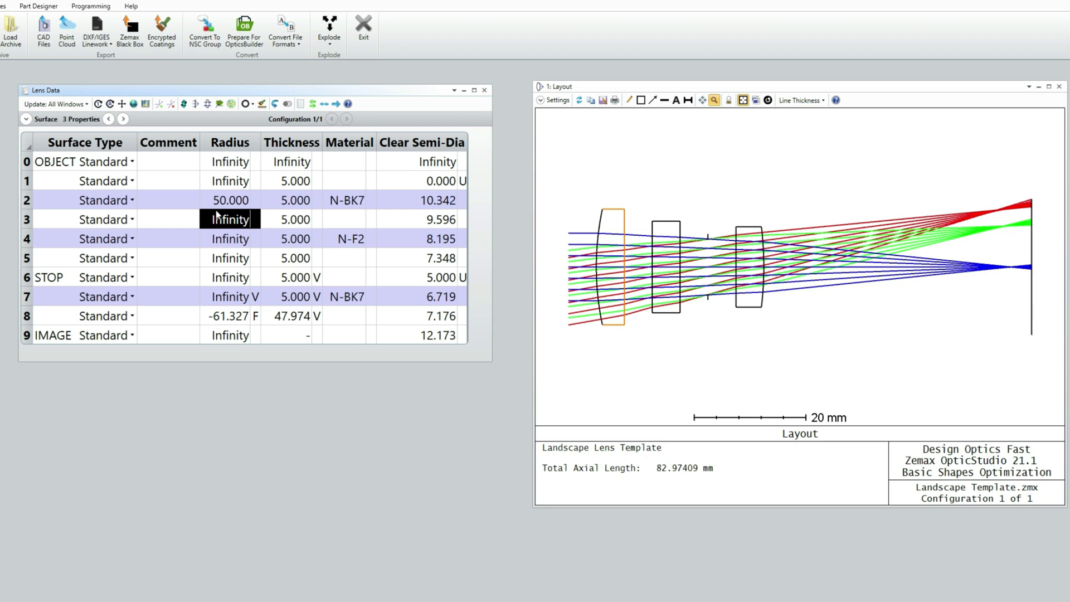
pyautogui.write('-50')
pyautogui.press('Return')
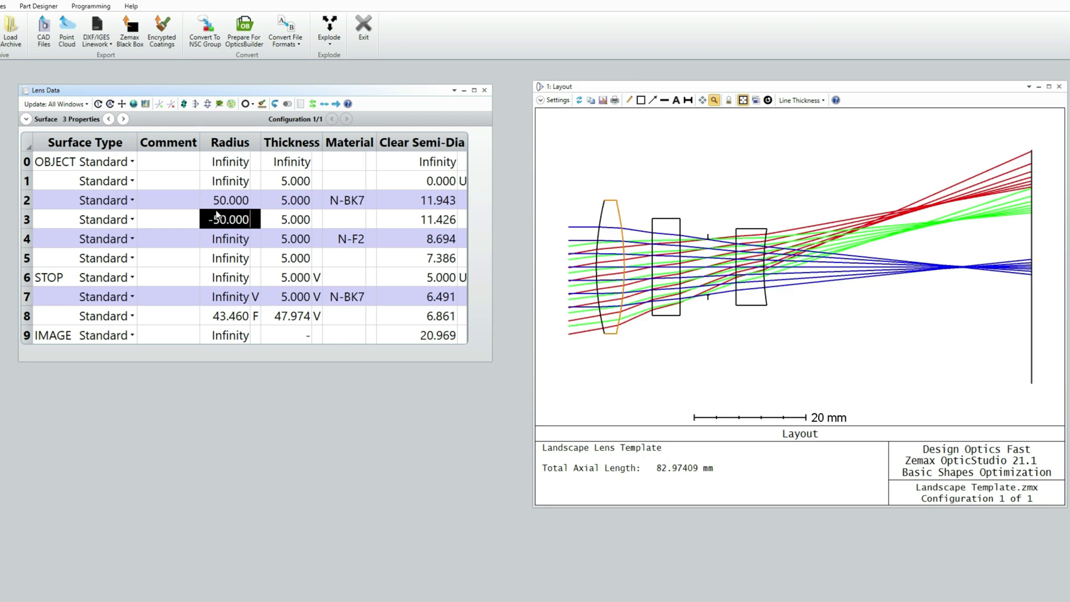
pyautogui.press('Down')
pyautogui.write('-50')
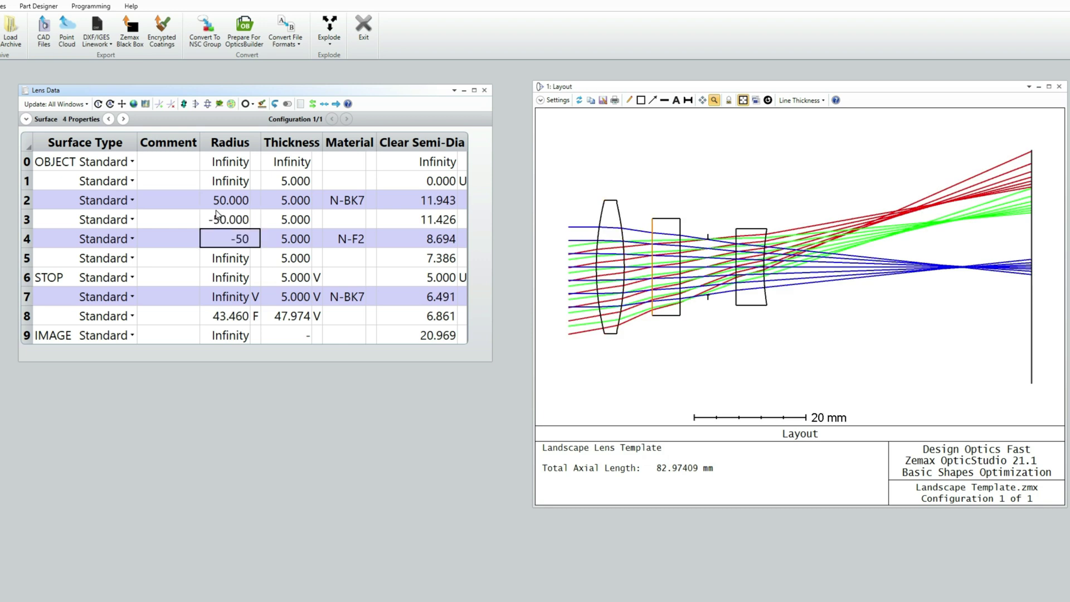
pyautogui.press('Return')
pyautogui.press('Down')
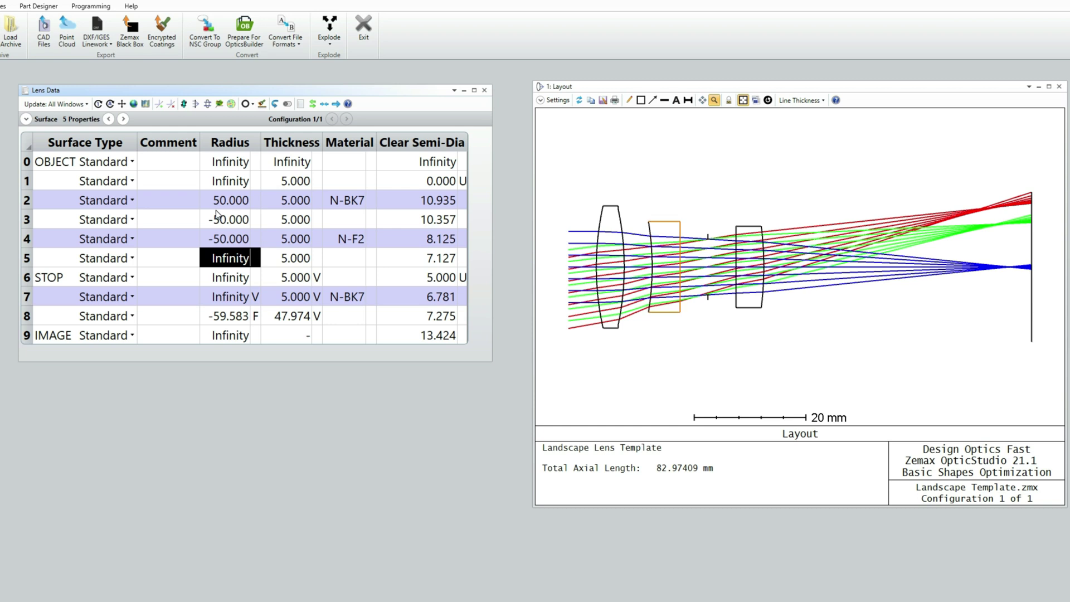
pyautogui.write('50')
pyautogui.press('Return')
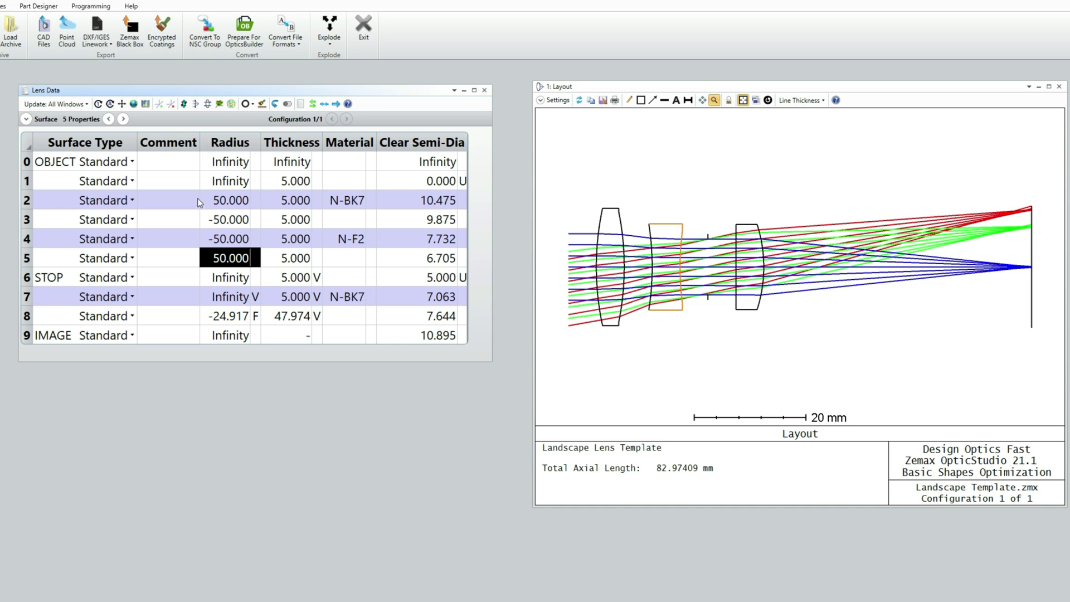
# Make radii and thicknesses of surfaces 2–5 variable and set Substitute solves on surfaces 2 and 4 glass.
pyautogui.moveTo(217, 200); pyautogui.dragTo(296, 260)
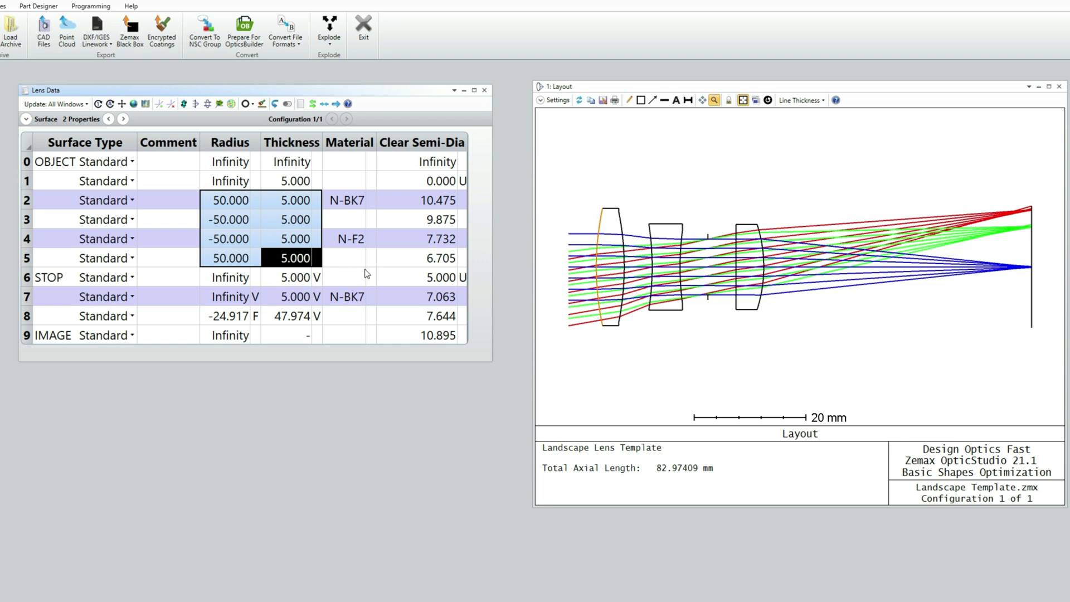
pyautogui.hotkey('ctrl', 'z')
pyautogui.click(370, 202)
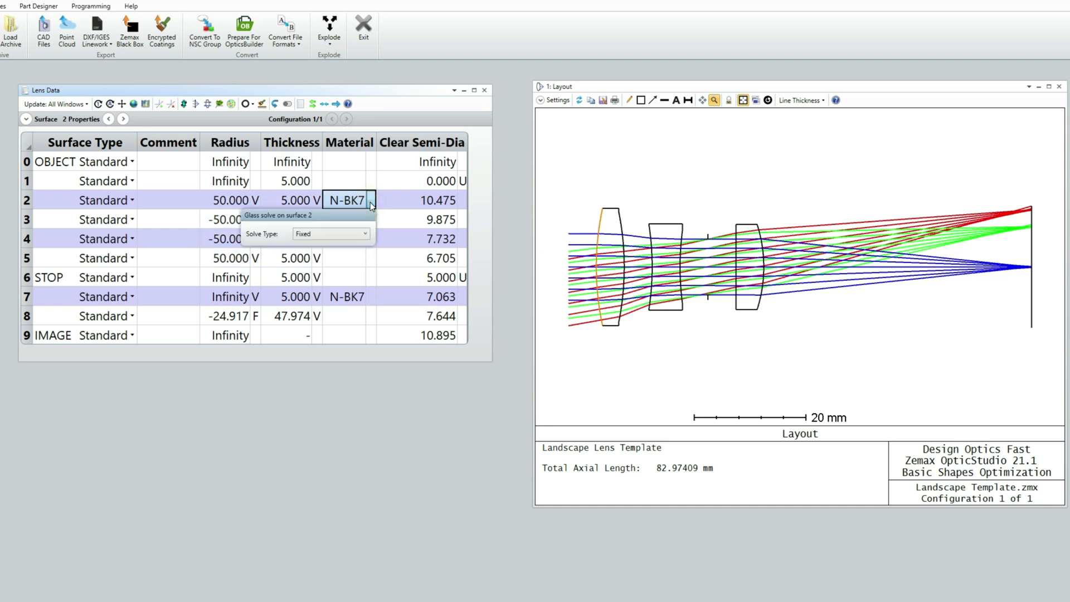
pyautogui.click(366, 234)
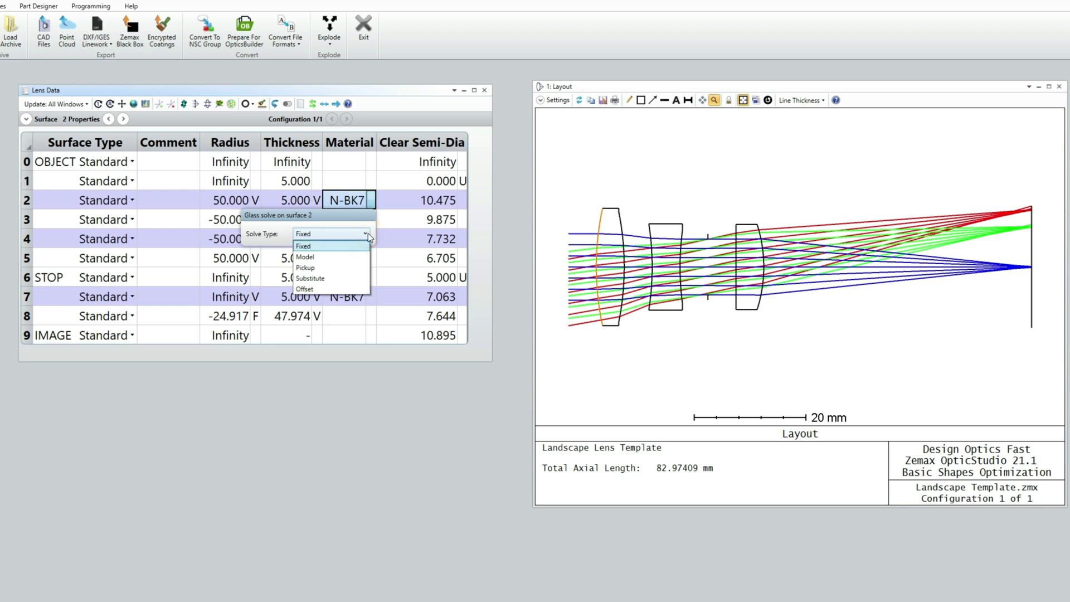
pyautogui.click(336, 278)
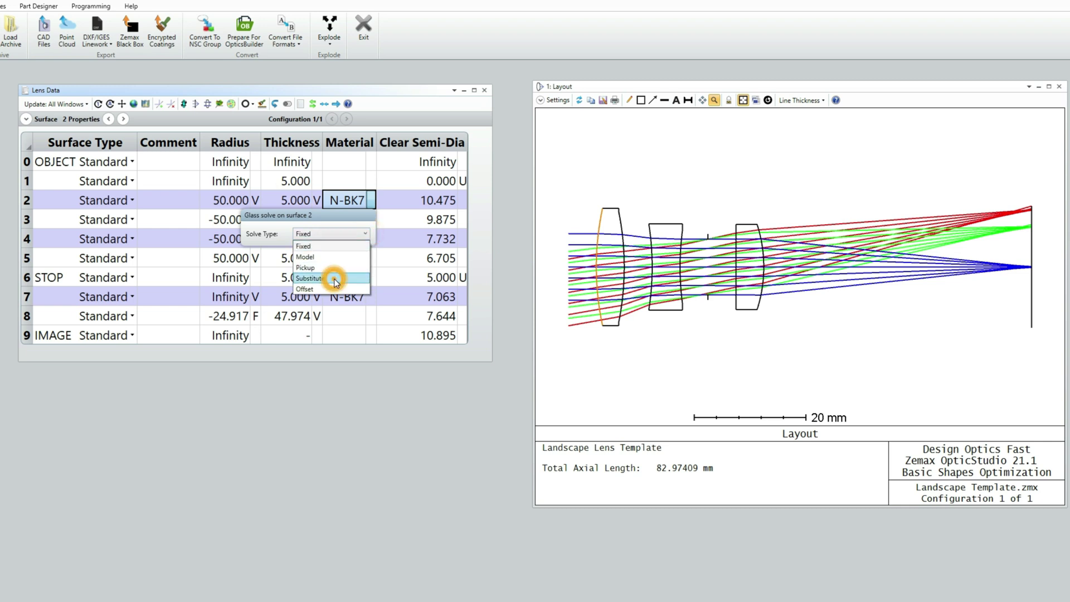
pyautogui.click(387, 224)
pyautogui.click(357, 243)
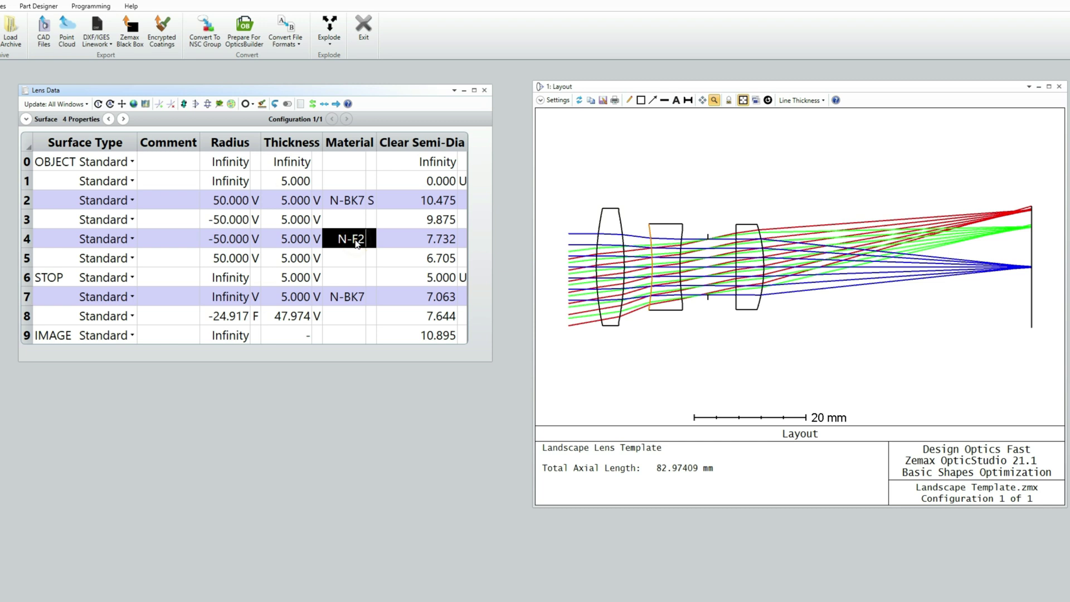
pyautogui.rightClick(357, 243)
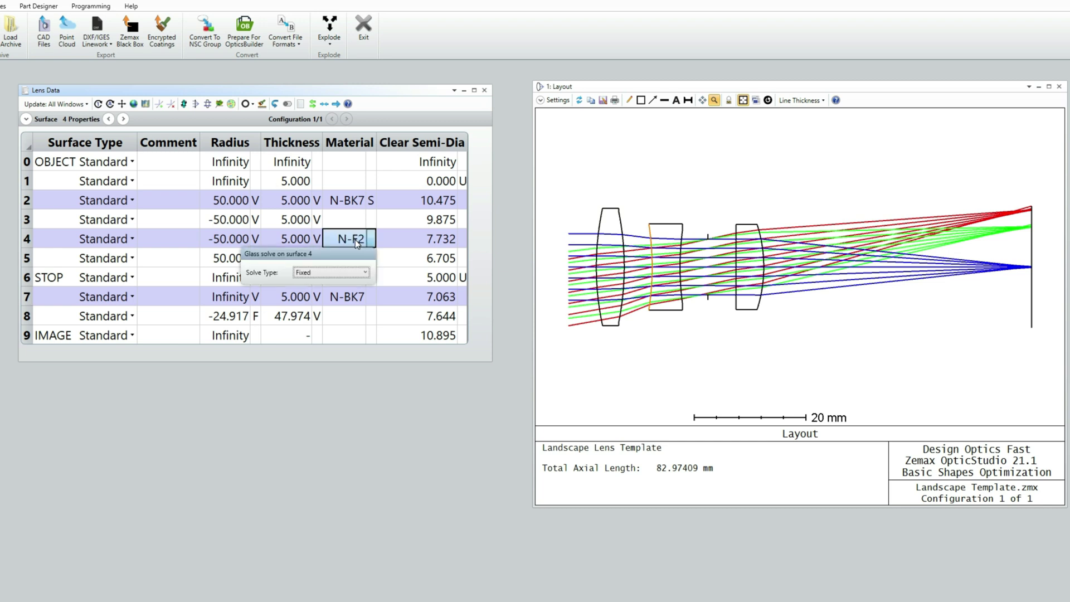
pyautogui.press('s')
pyautogui.click(355, 240)
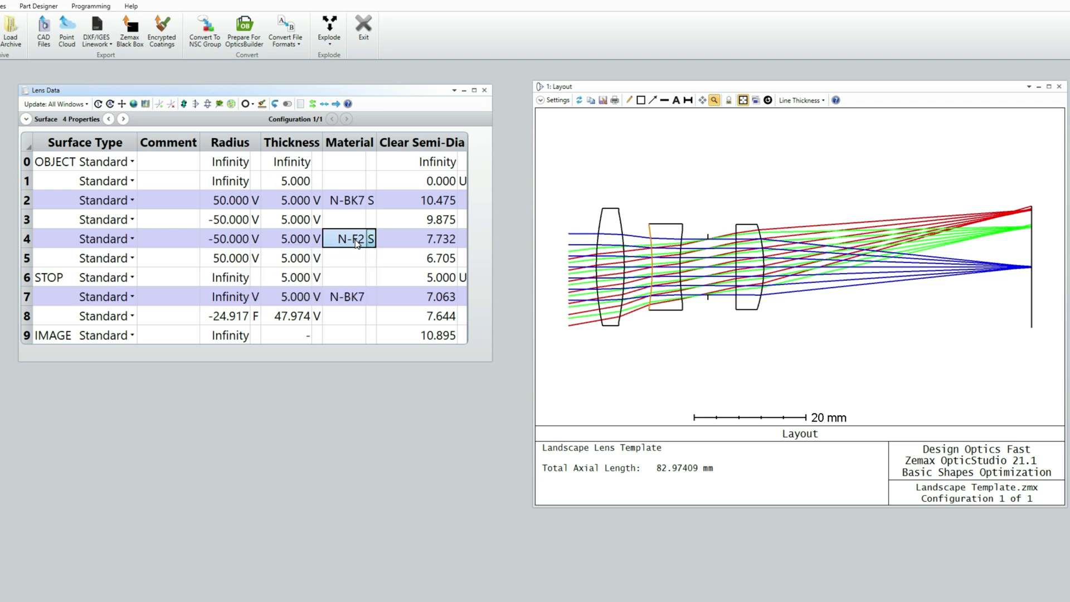
pyautogui.click(348, 301)
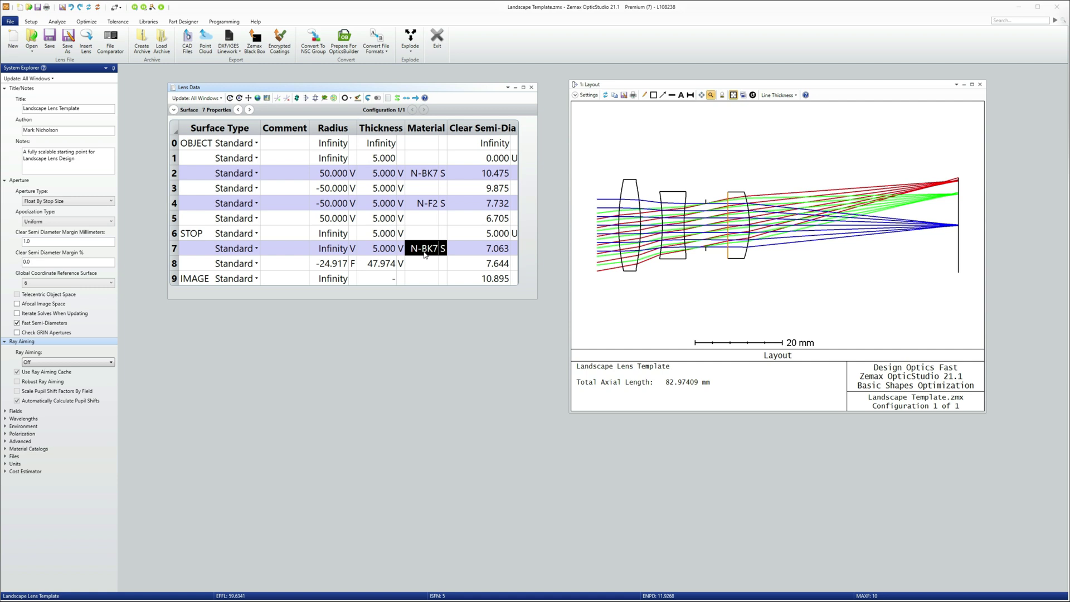
# Set the aperture type to Entrance Pupil Diameter with a value of 10.
pyautogui.click(482, 236)
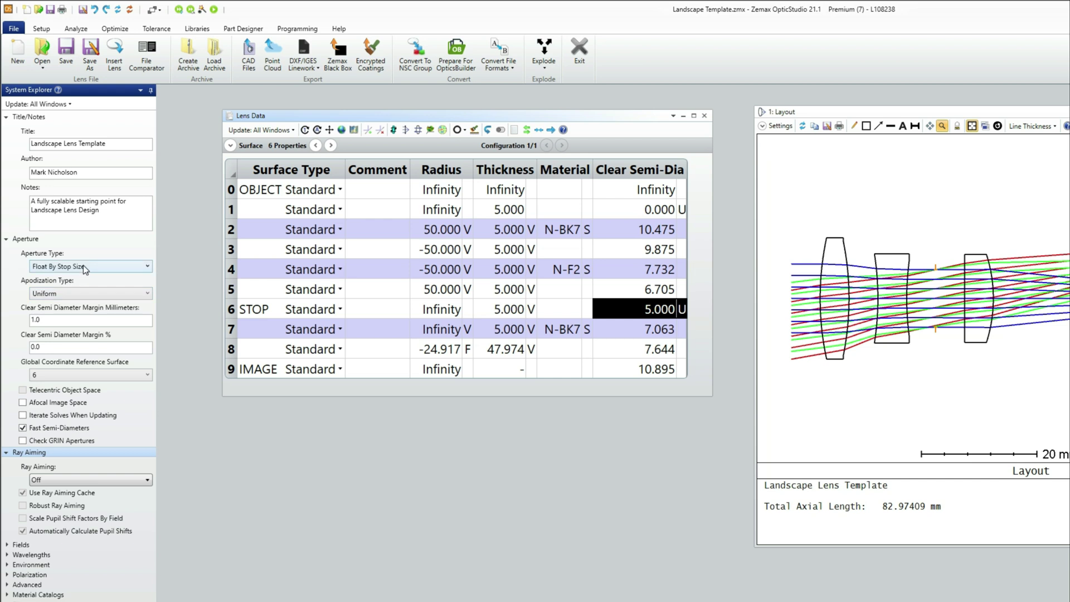
pyautogui.click(85, 267)
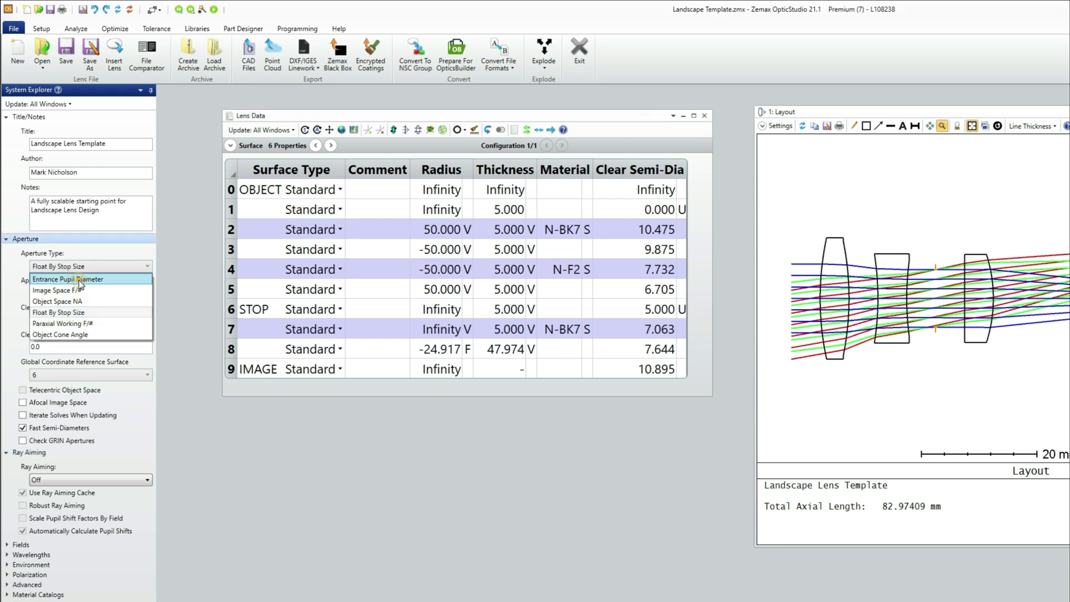
pyautogui.click(80, 280)
pyautogui.moveTo(73, 290); pyautogui.dragTo(17, 300)
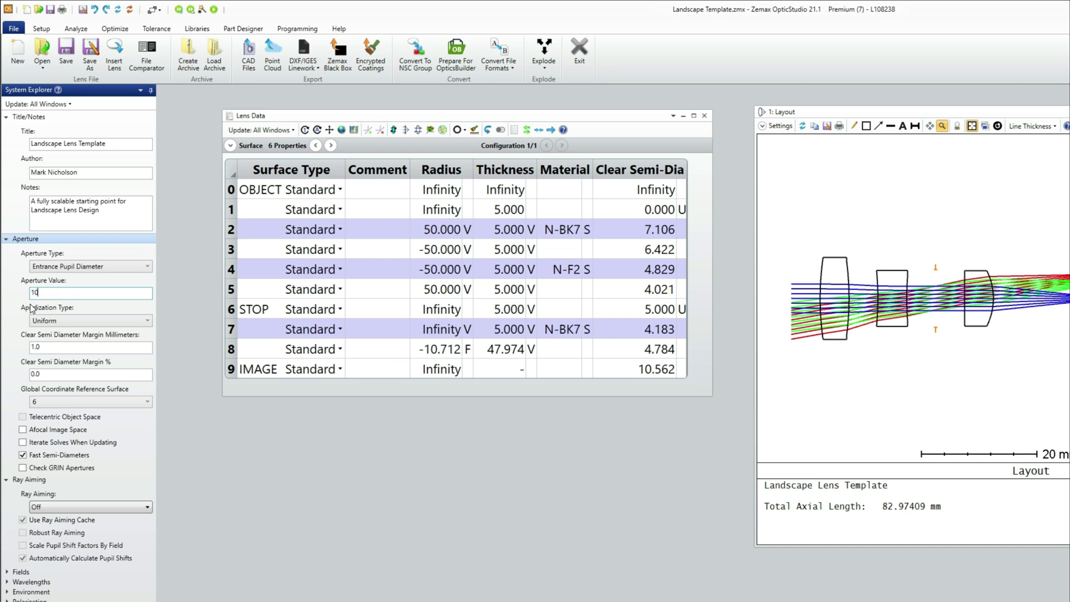
pyautogui.press('Return')
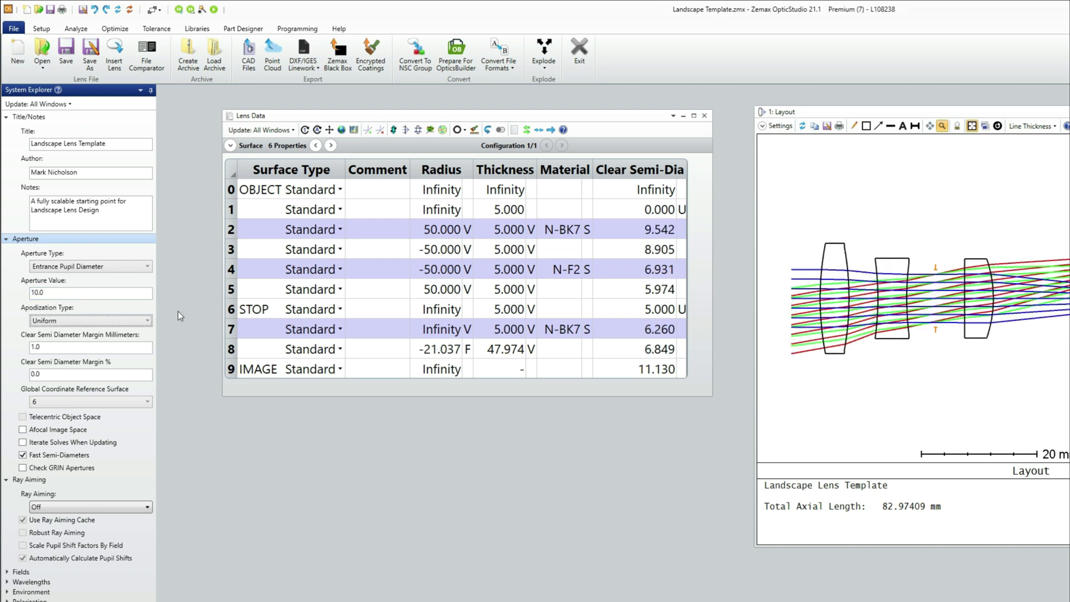
# Make the stop semi-diameter automatic so it now reads 4.183.
pyautogui.click(630, 311)
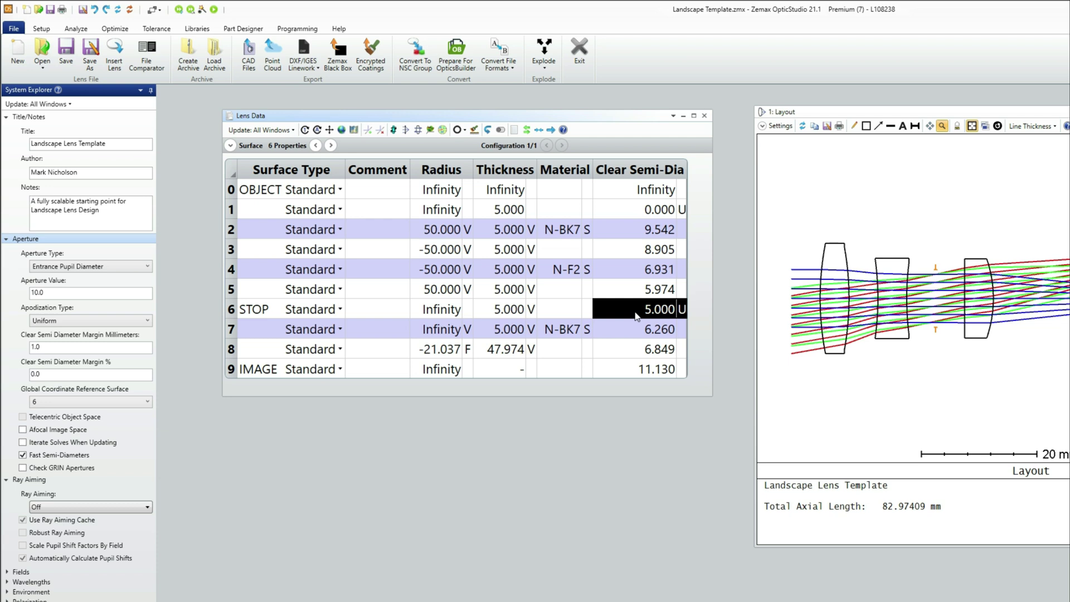
pyautogui.hotkey('ctrl', 'z')
pyautogui.click(890, 418)
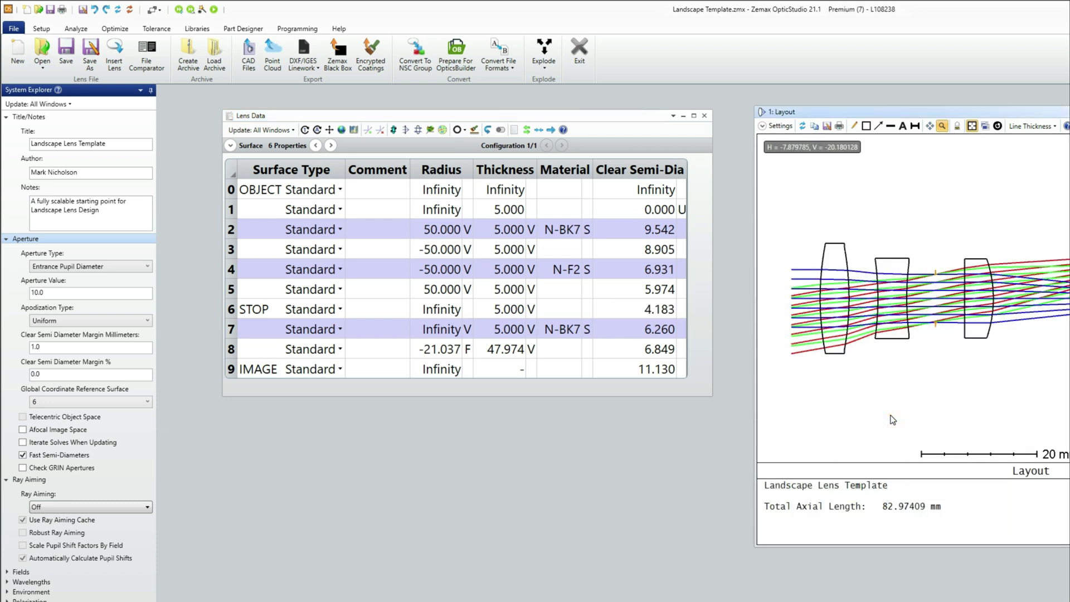
pyautogui.click(652, 316)
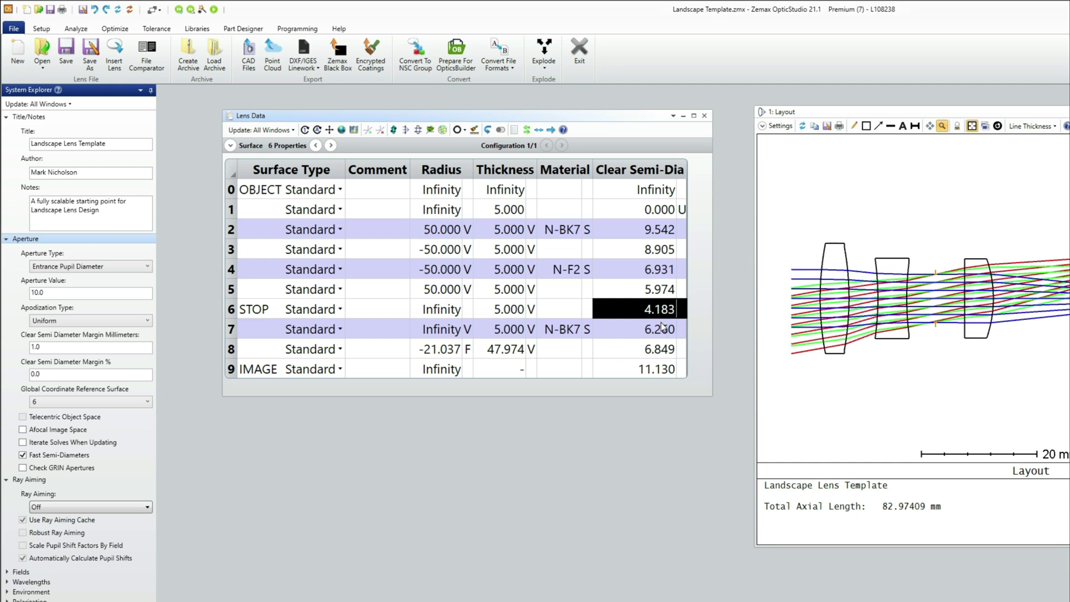
# Zoom the layout into the stop until marginal rays show reaching about 4.18 mm height.
pyautogui.click(923, 257)
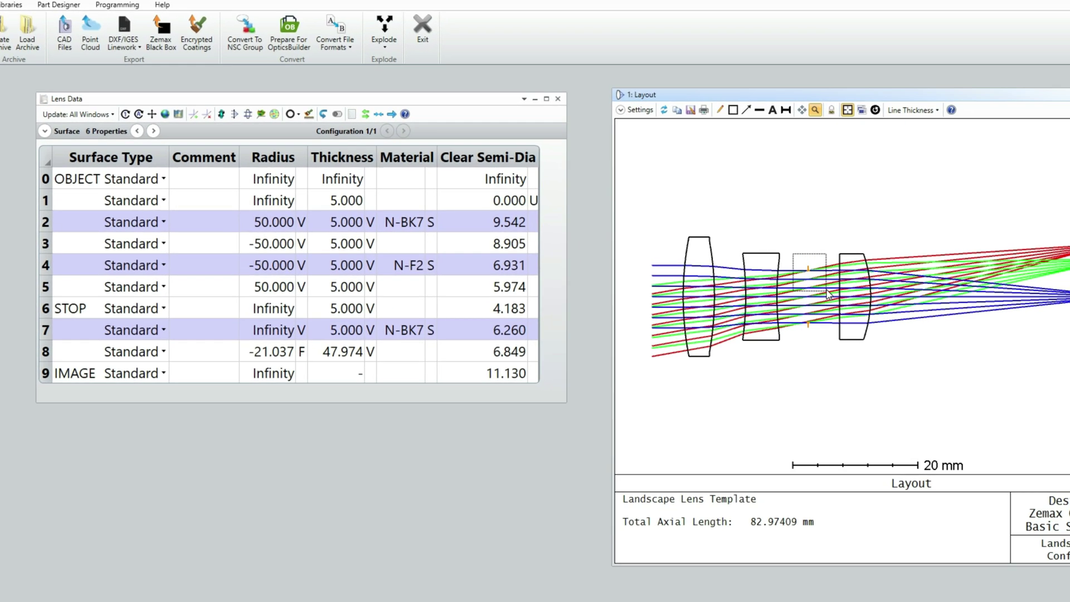
pyautogui.moveTo(942, 279); pyautogui.dragTo(977, 278)
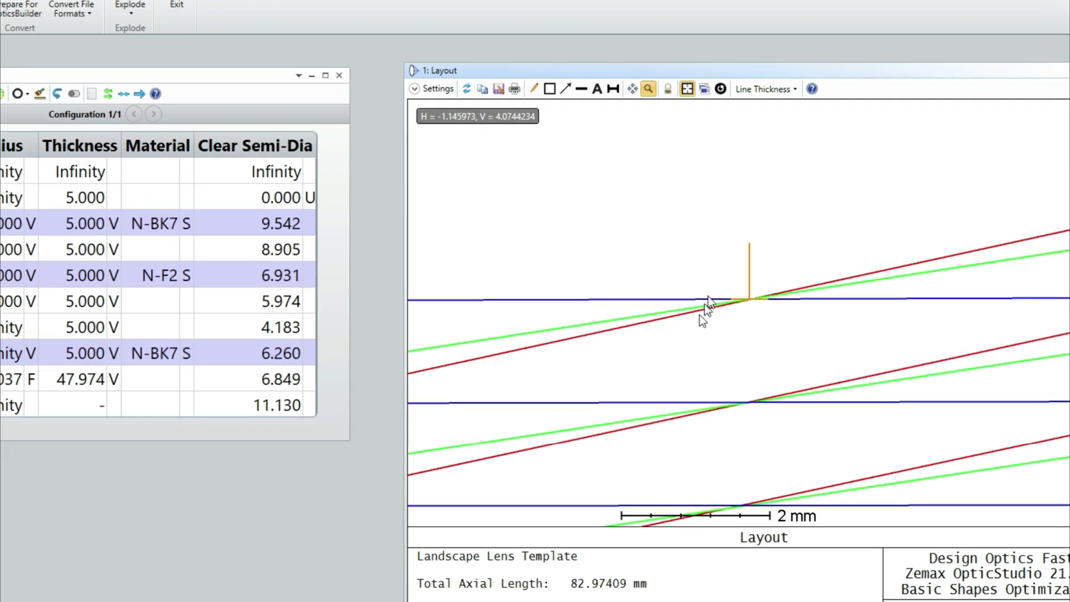
pyautogui.moveTo(485, 307); pyautogui.dragTo(573, 361)
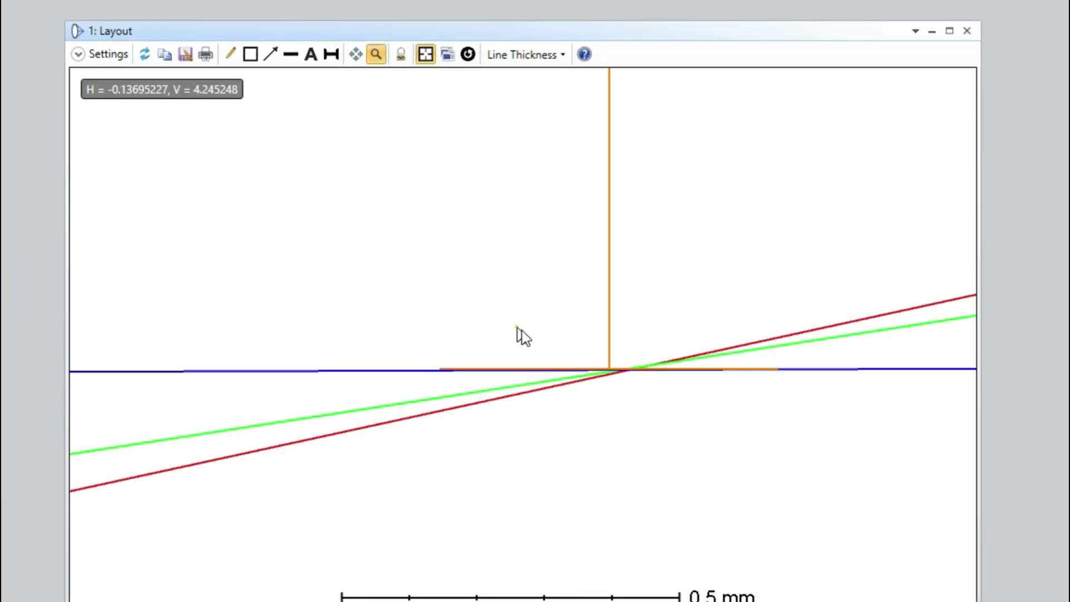
pyautogui.moveTo(535, 325); pyautogui.dragTo(659, 406)
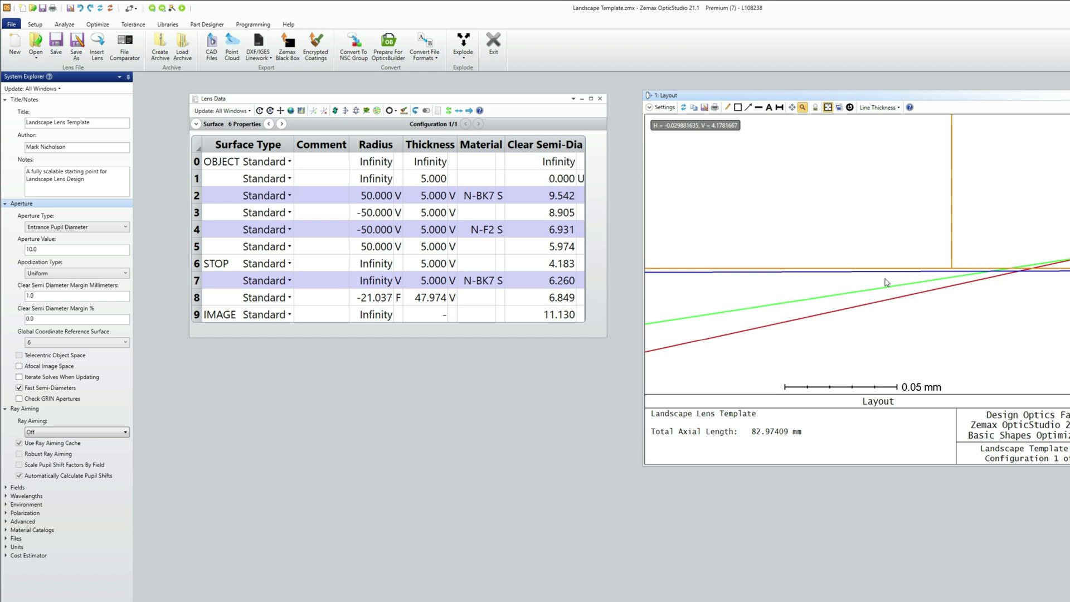
# Open the Pupil Aberration fan plot from the Aberrations analyses.
pyautogui.click(64, 24)
pyautogui.click(134, 62)
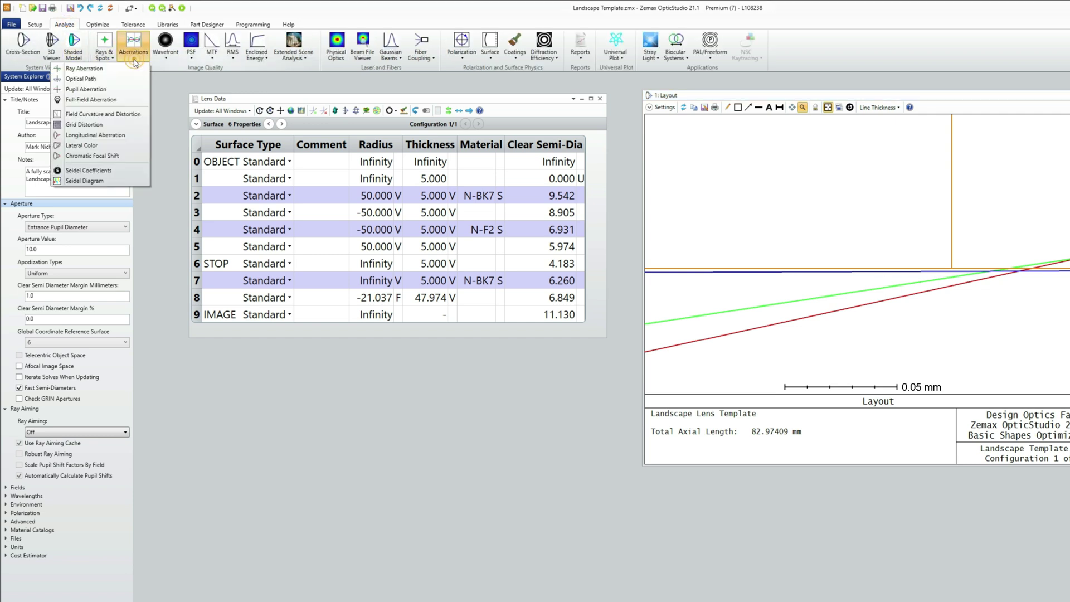
pyautogui.click(121, 91)
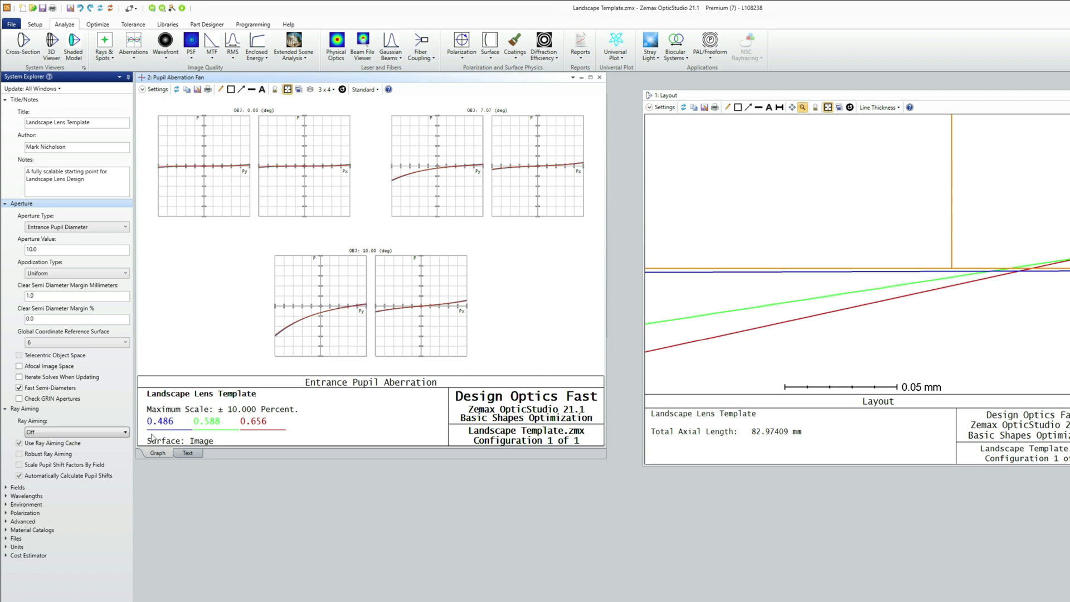
# Switch ray aiming to Paraxial, close the fan plot, and confirm stop semi-diameter 4.192.
pyautogui.click(127, 435)
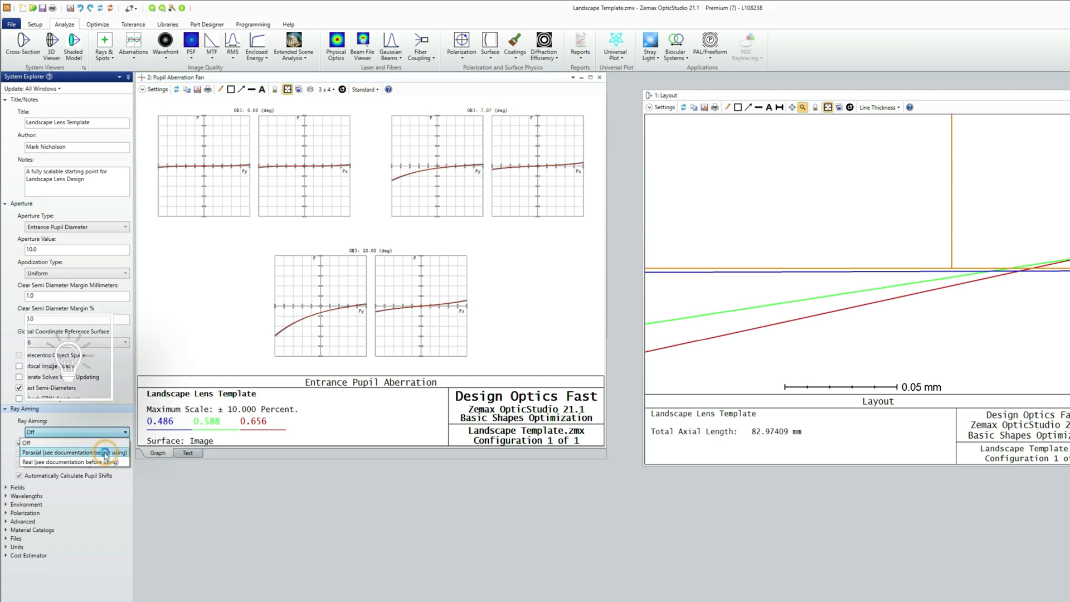
pyautogui.click(107, 454)
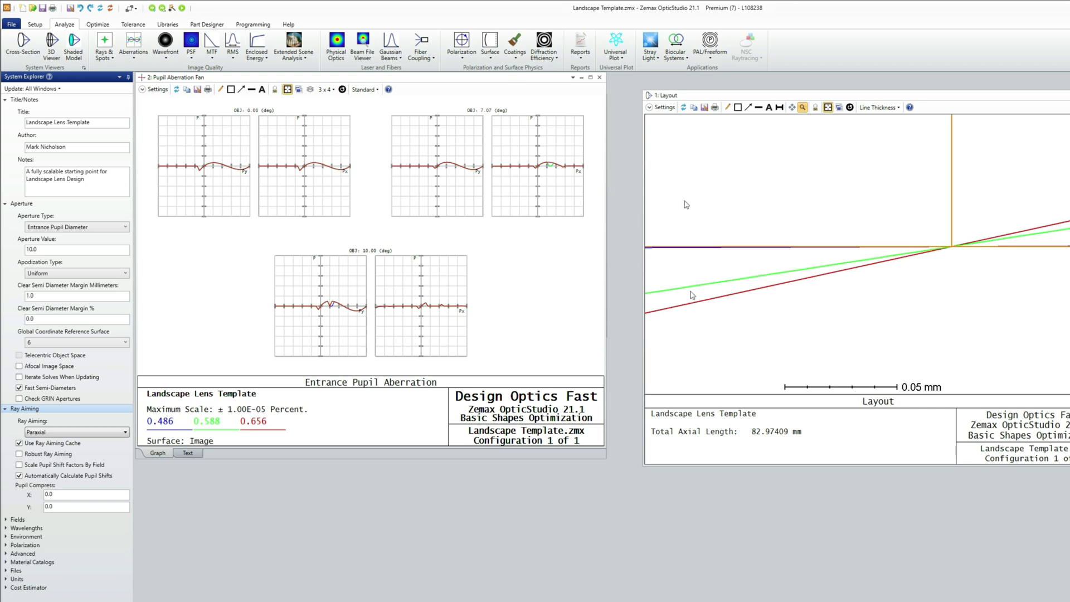
pyautogui.click(599, 77)
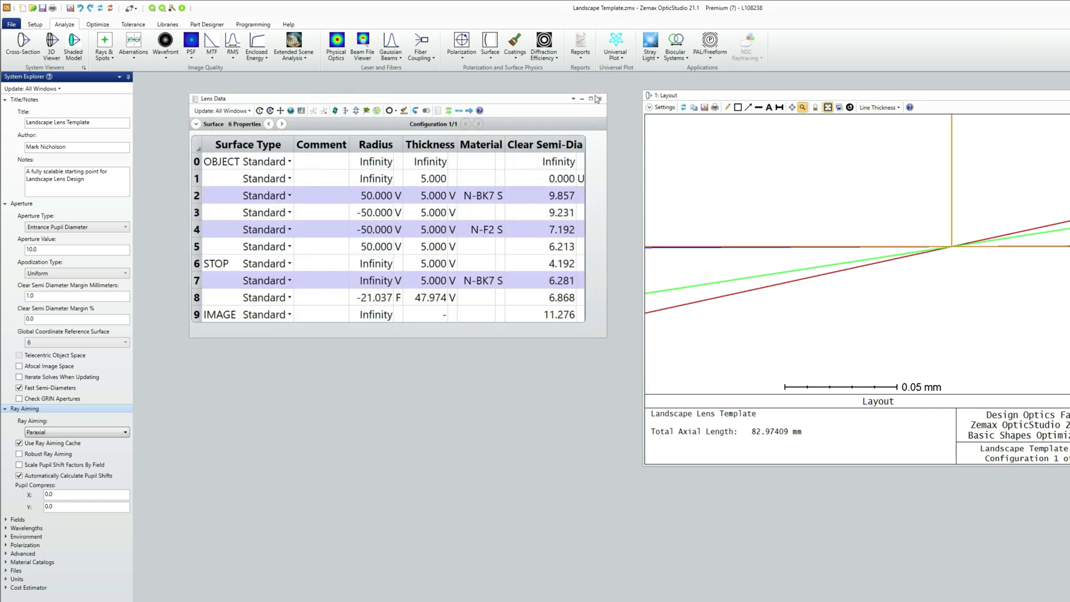
pyautogui.click(559, 263)
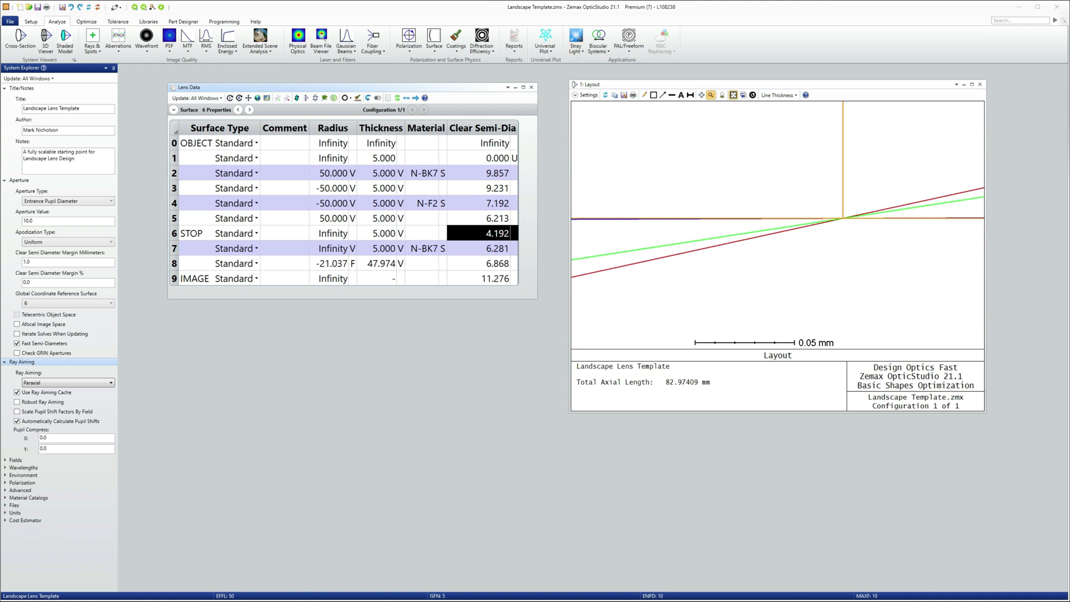
# Run Quick Focus on Spot Size Radial, cutting surface 8's thickness to 39.983.
pyautogui.click(753, 95)
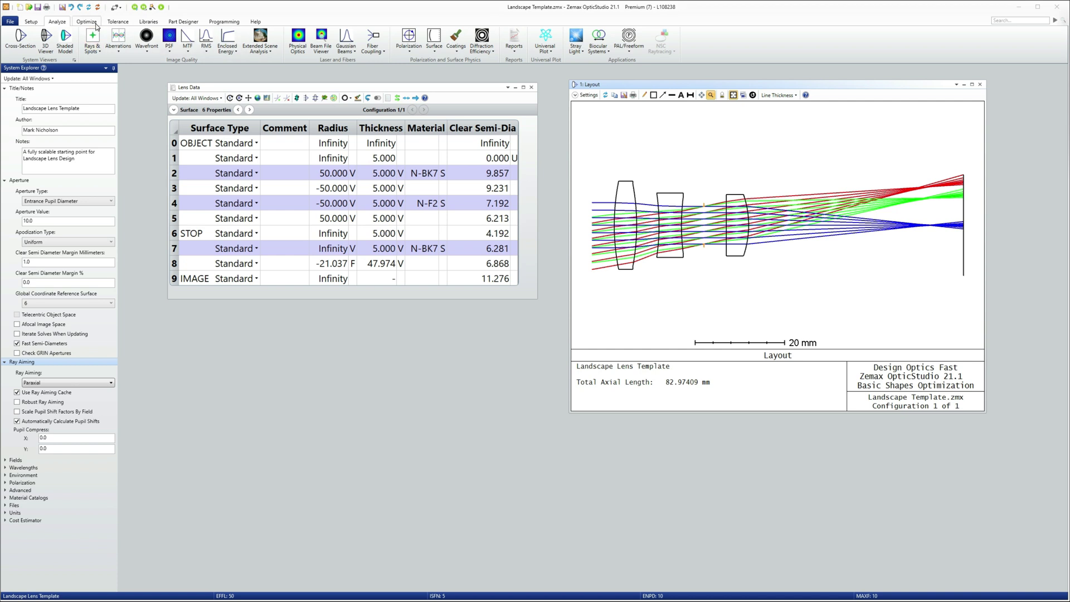
pyautogui.click(96, 24)
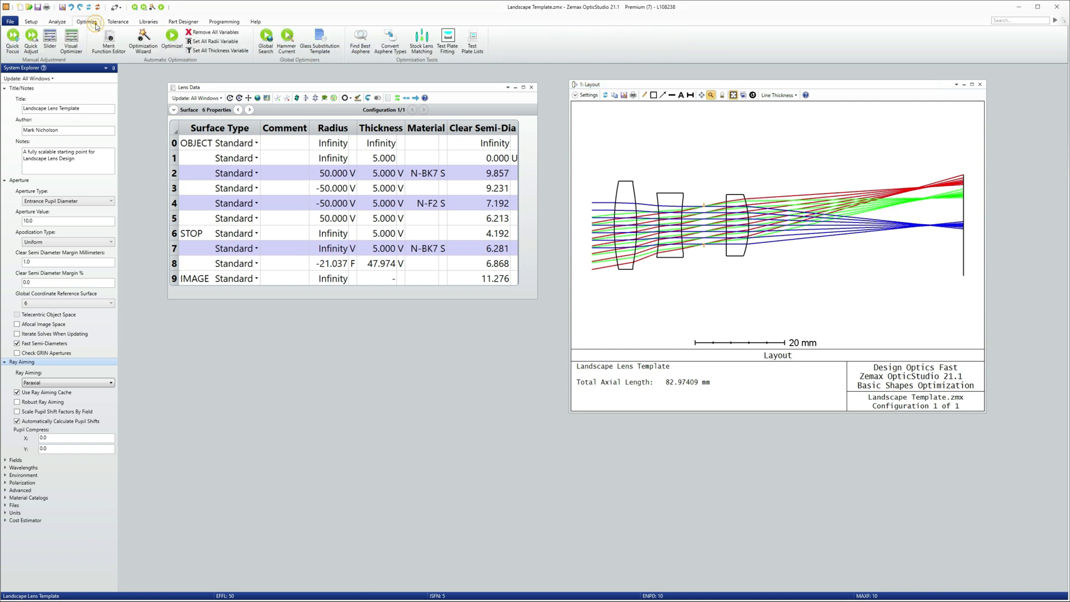
pyautogui.click(12, 41)
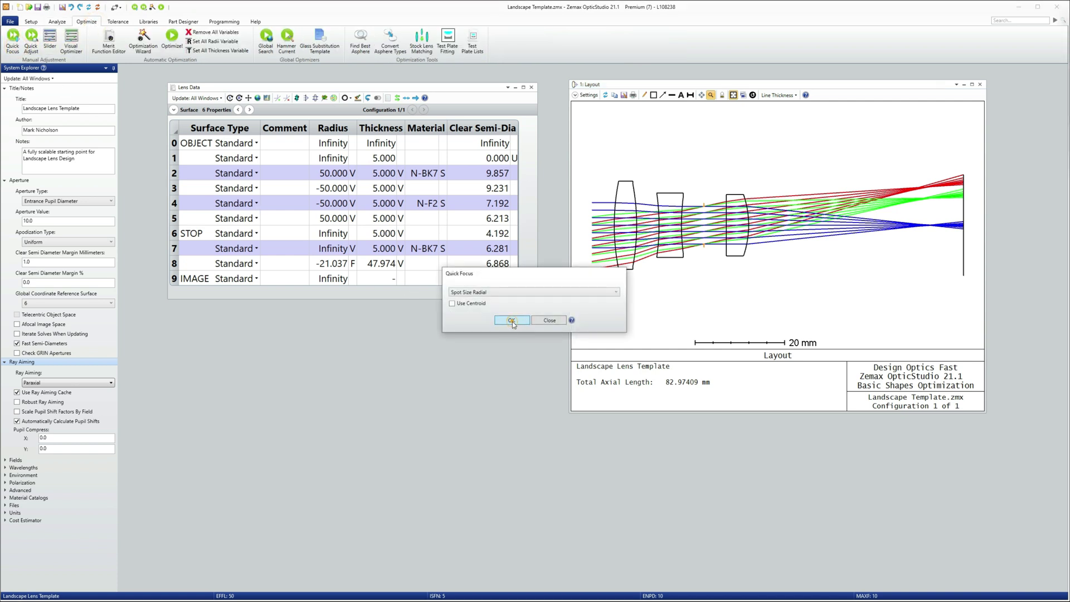
pyautogui.click(512, 320)
pyautogui.click(756, 331)
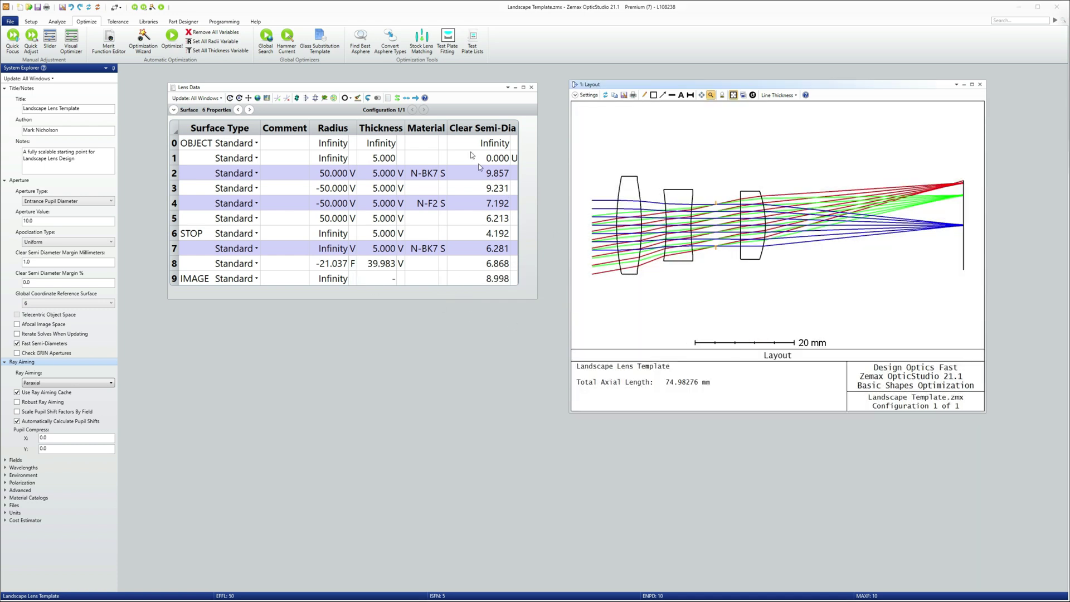
# Load DesignOpticsFastTemplate.GST as the glass substitution template and accept its preferred-glass limits.
pyautogui.click(321, 50)
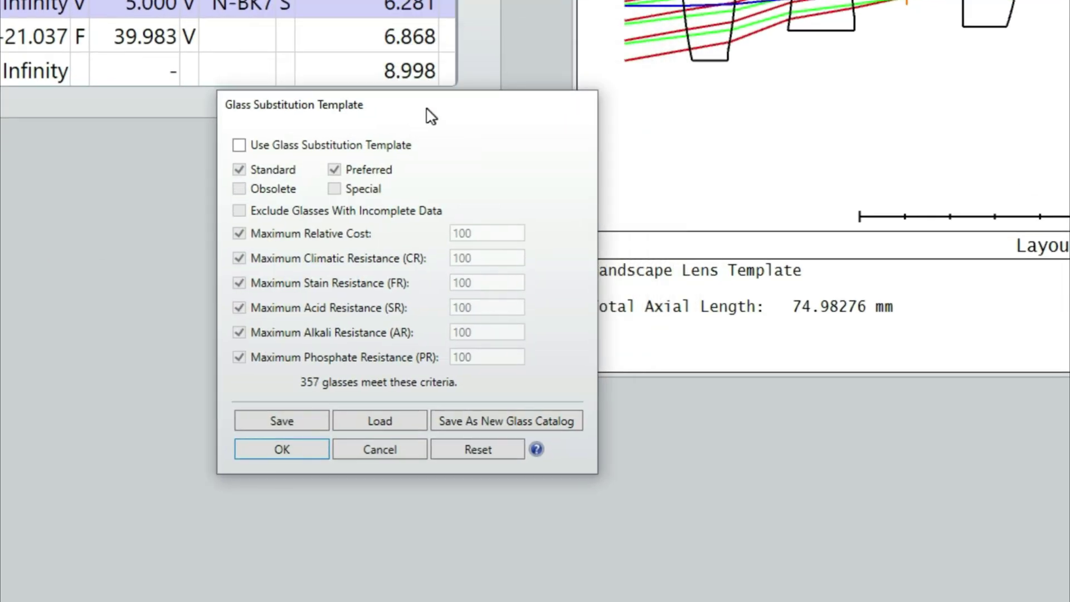
pyautogui.click(400, 421)
pyautogui.click(476, 259)
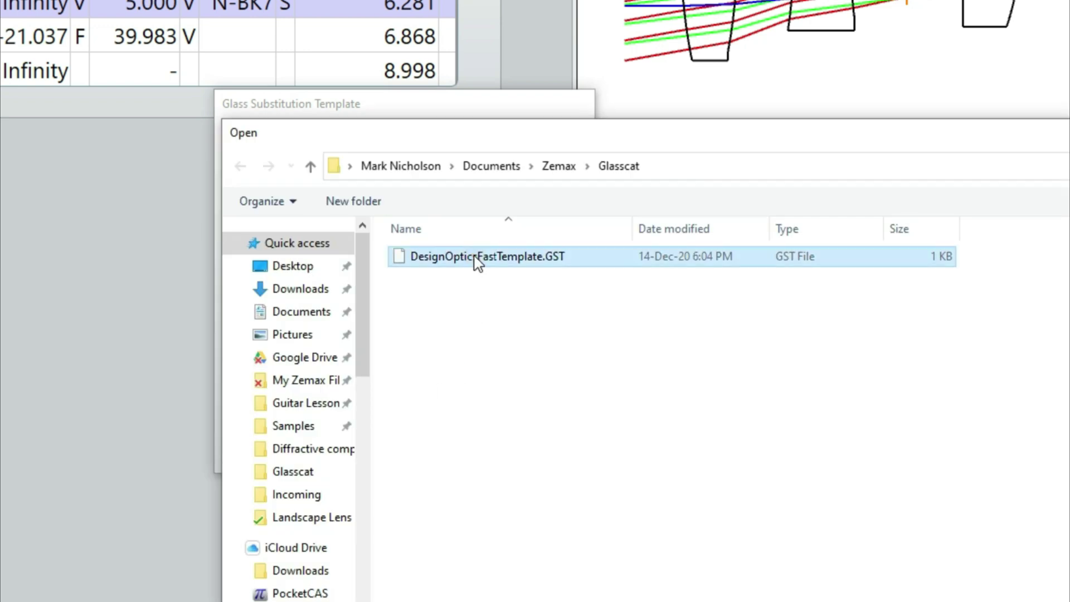
pyautogui.doubleClick(477, 258)
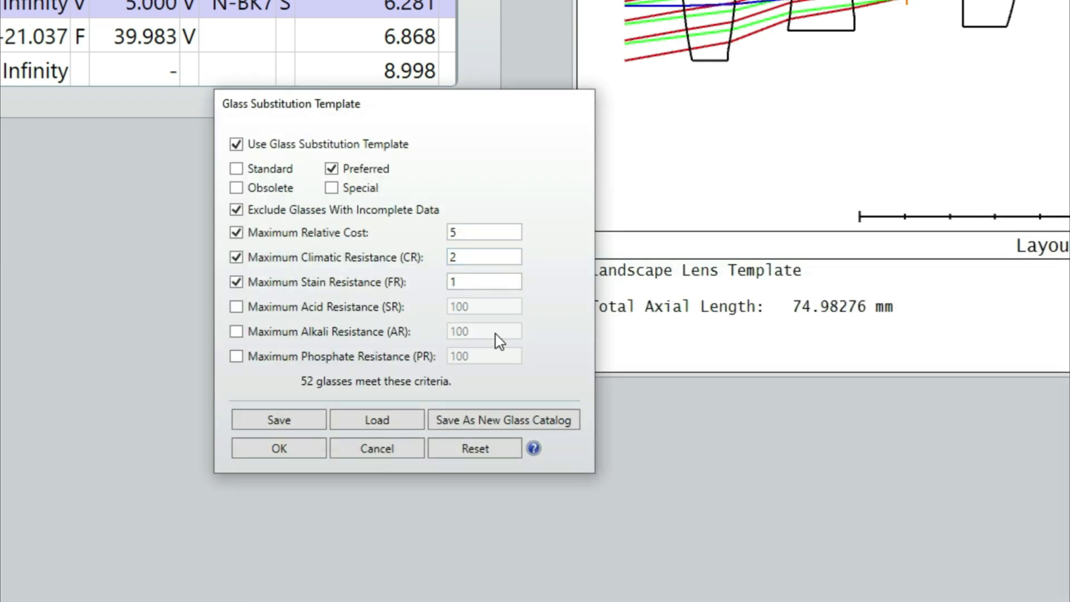
pyautogui.click(490, 235)
pyautogui.click(478, 258)
pyautogui.click(474, 276)
pyautogui.click(298, 457)
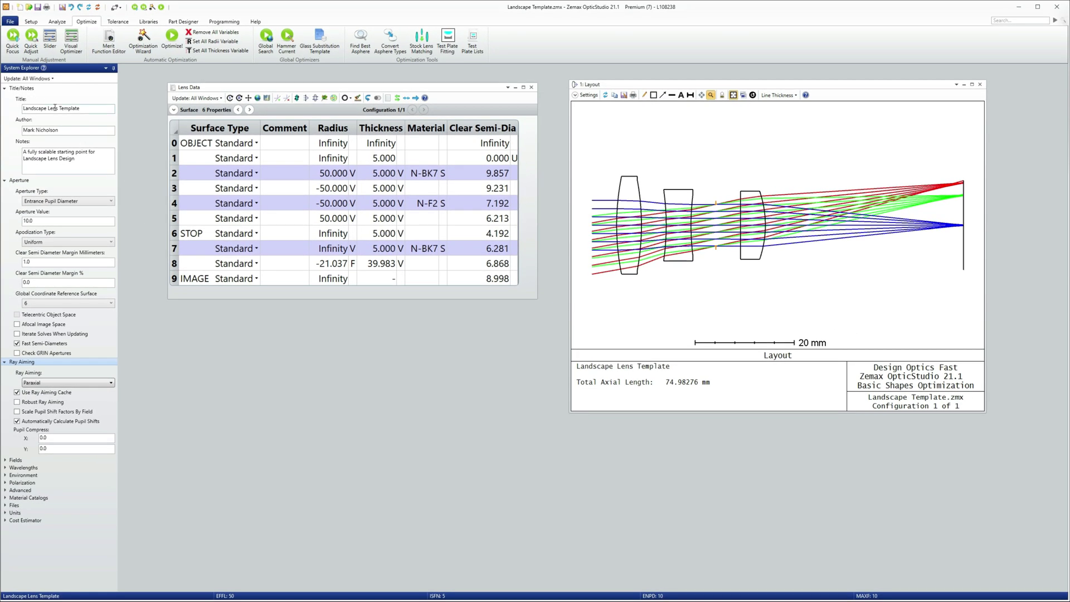
# Change the system title to 'Cooke Triplet Lens Template'.
pyautogui.moveTo(48, 108); pyautogui.dragTo(3, 118)
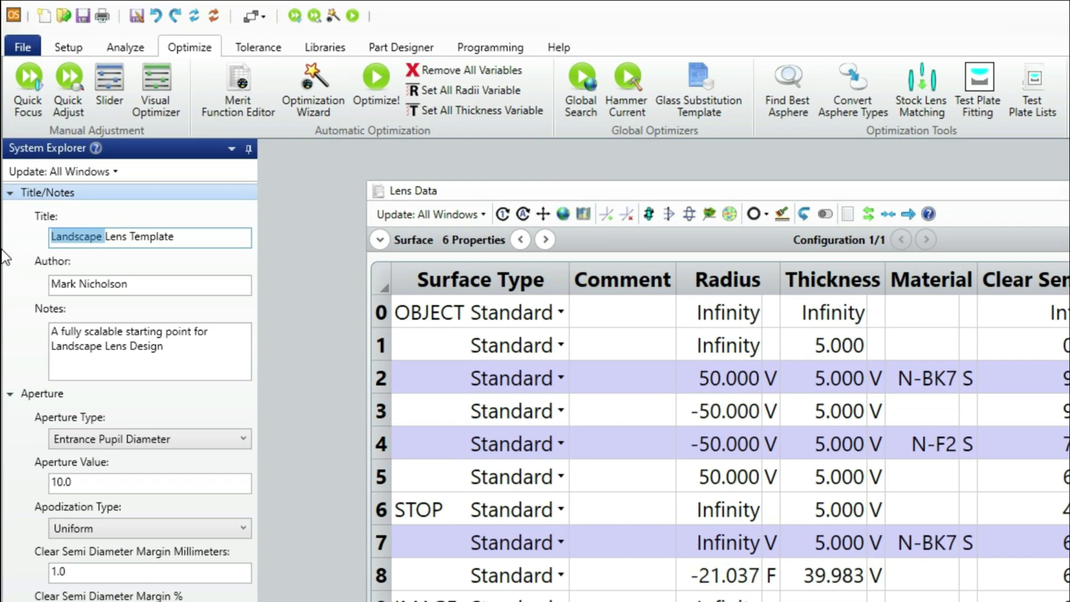
pyautogui.press('BackSpace')
pyautogui.write('Cooke ')
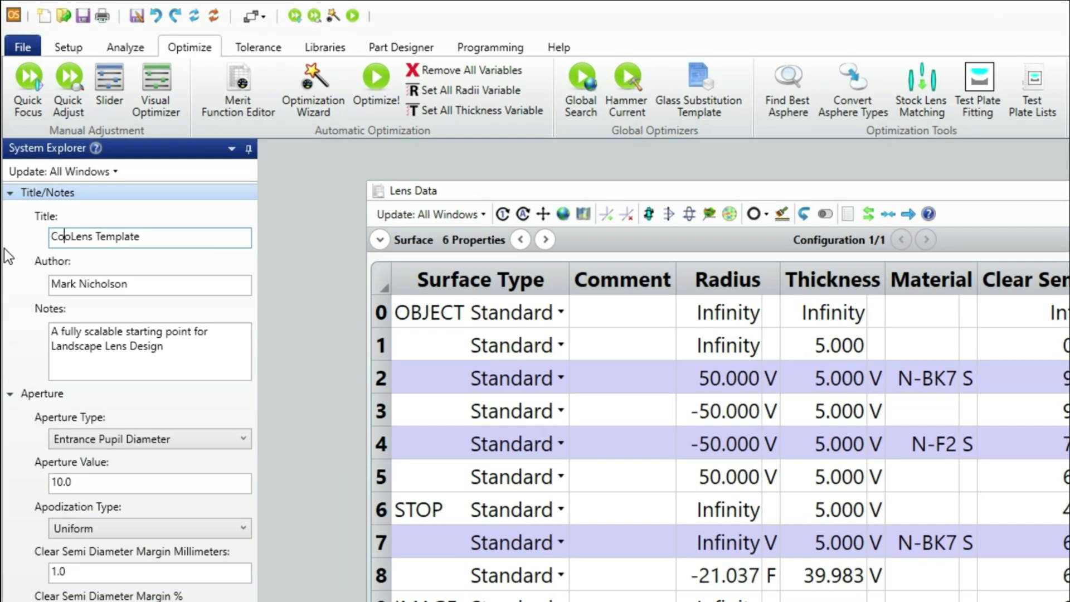
pyautogui.write('Triplet')
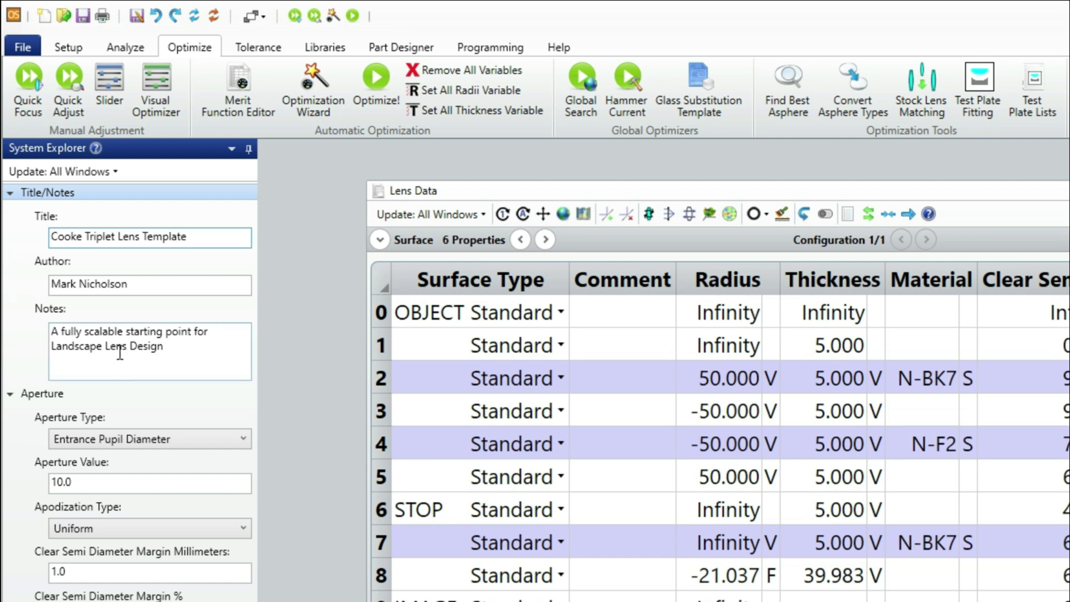
# Replace 'Landscape' with 'Cooke Triplet' in the notes text.
pyautogui.click(100, 349)
pyautogui.moveTo(101, 348); pyautogui.dragTo(23, 346)
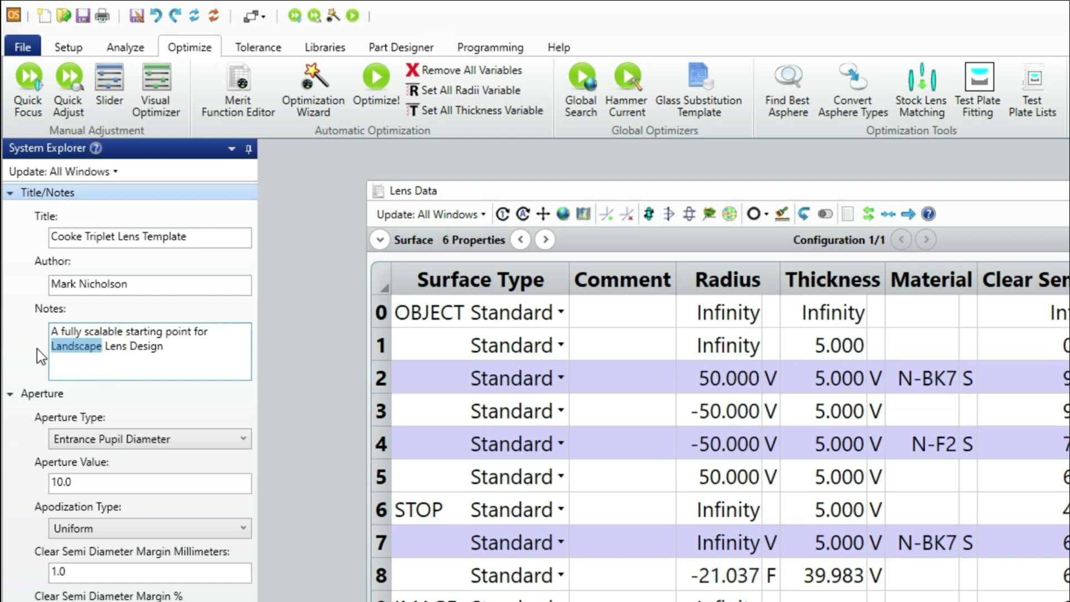
pyautogui.write('Cooke')
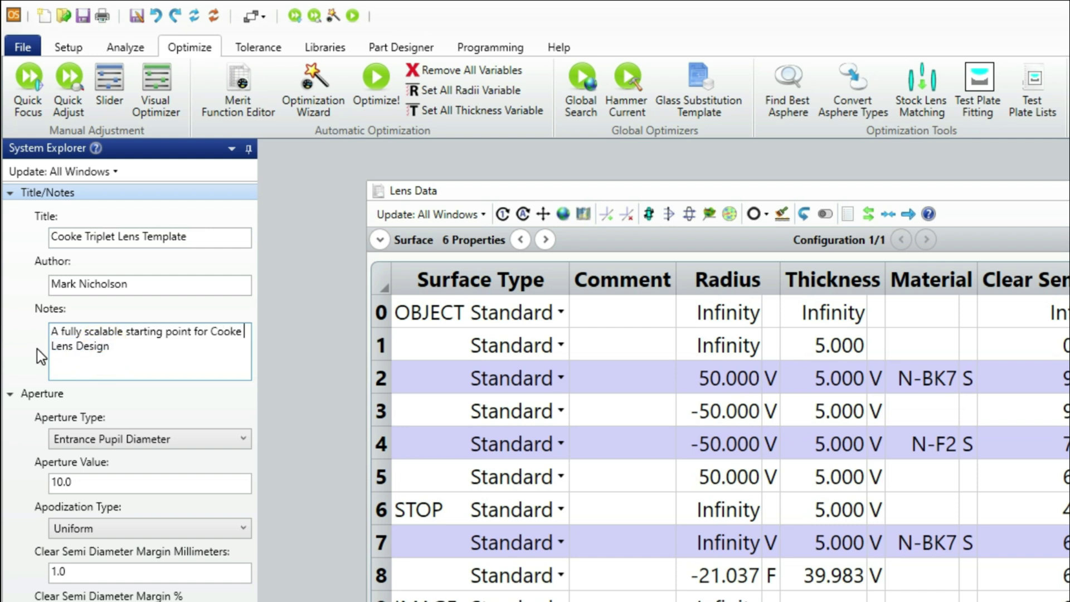
pyautogui.write(' Trip ')
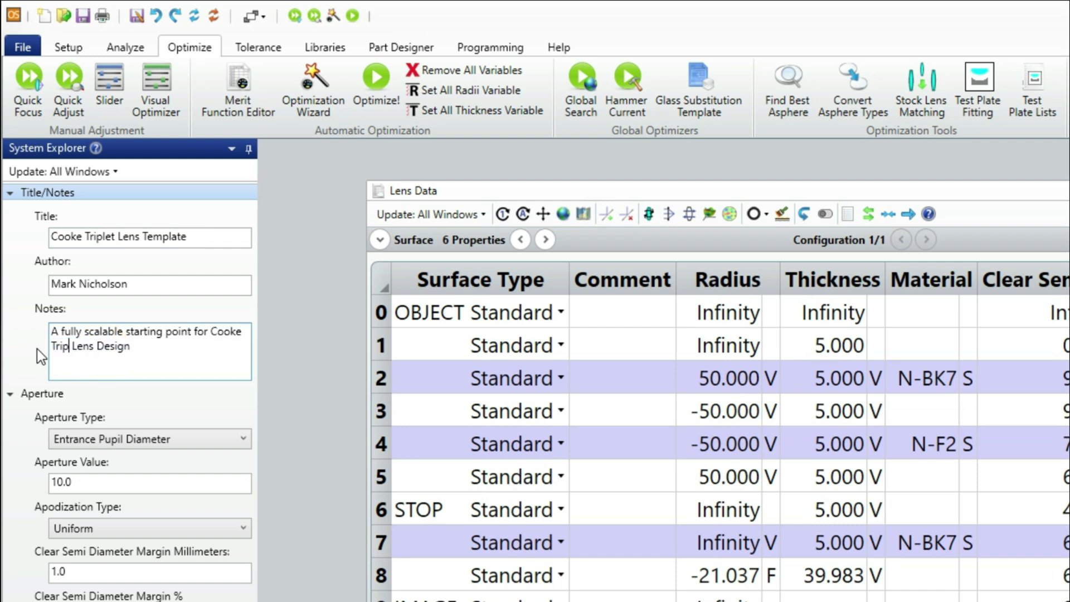
pyautogui.write('let')
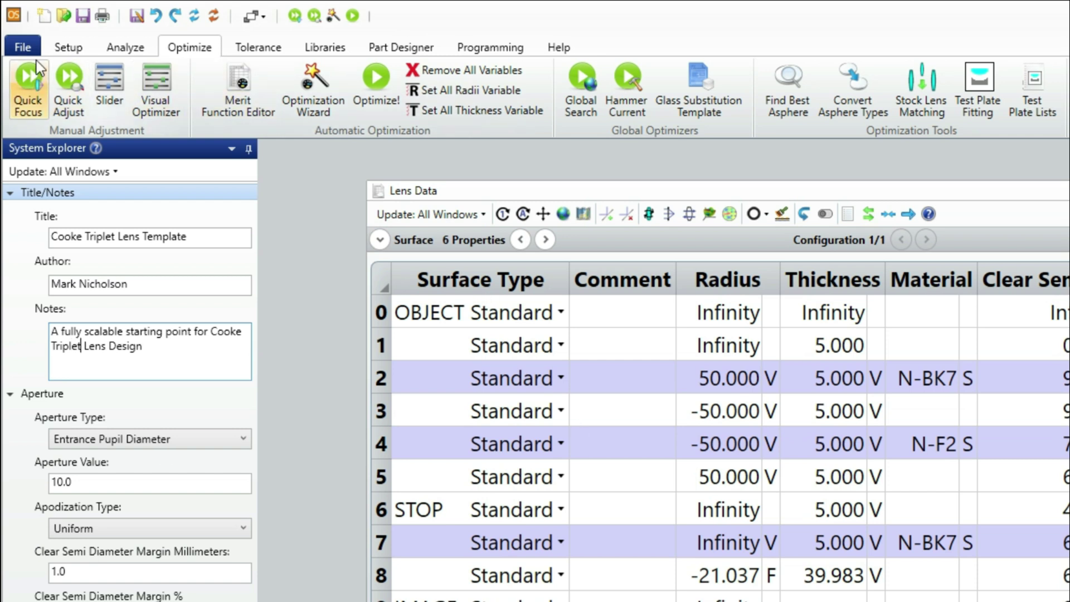
# Save the design over the existing Cooke Template.zmx file.
pyautogui.click(37, 47)
pyautogui.click(182, 101)
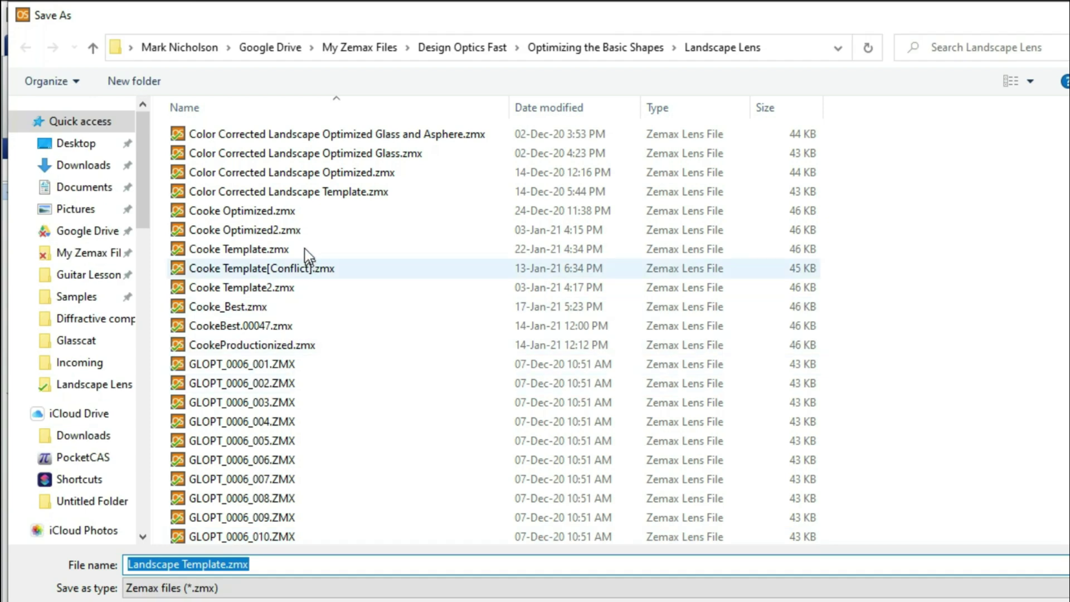
pyautogui.click(301, 249)
pyautogui.press('Return')
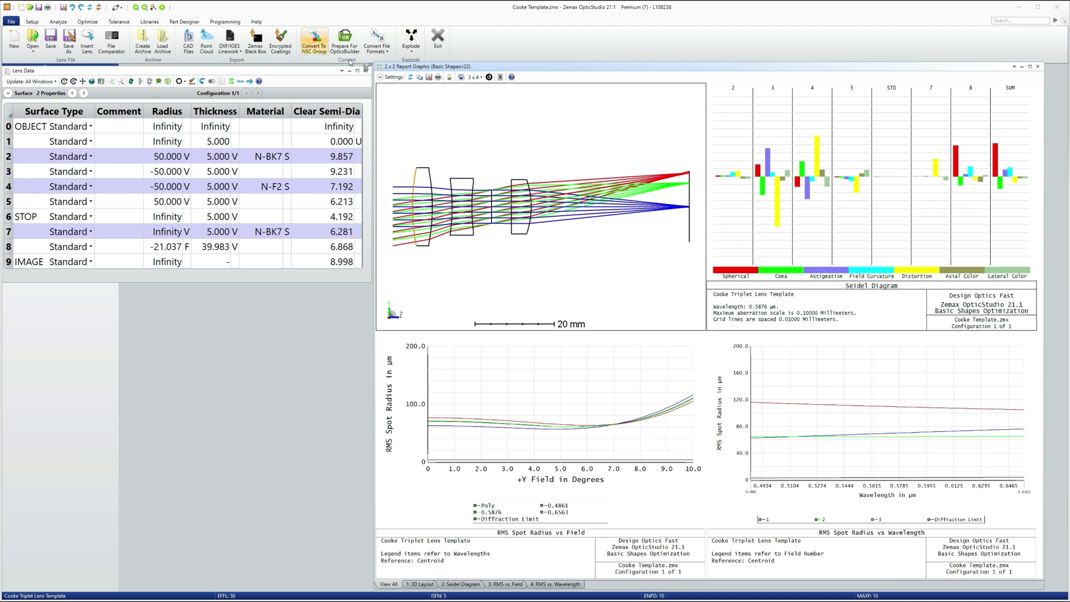
pyautogui.click(392, 77)
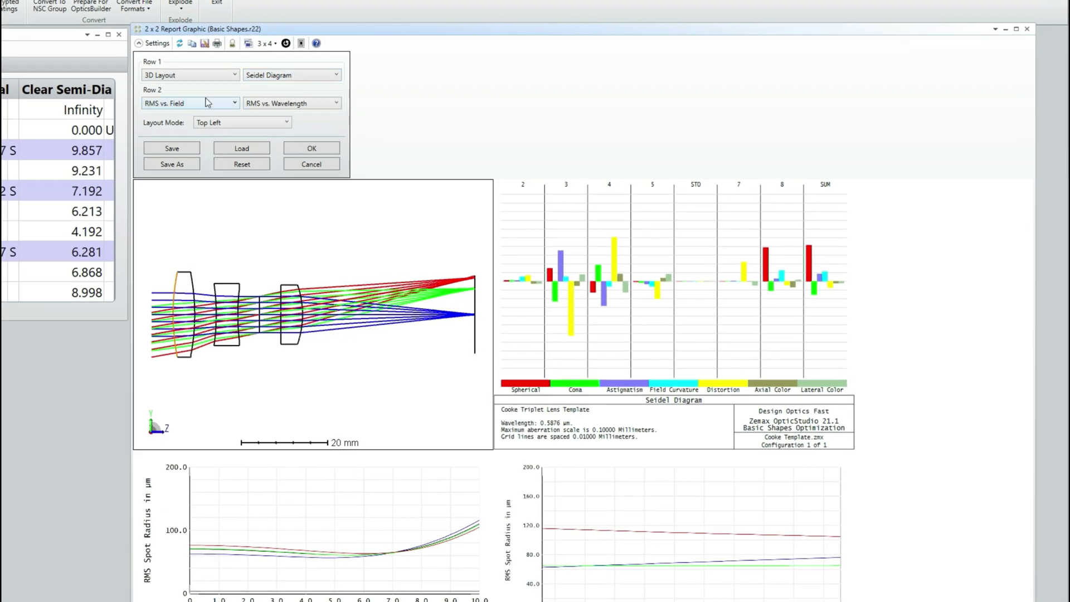
pyautogui.click(158, 44)
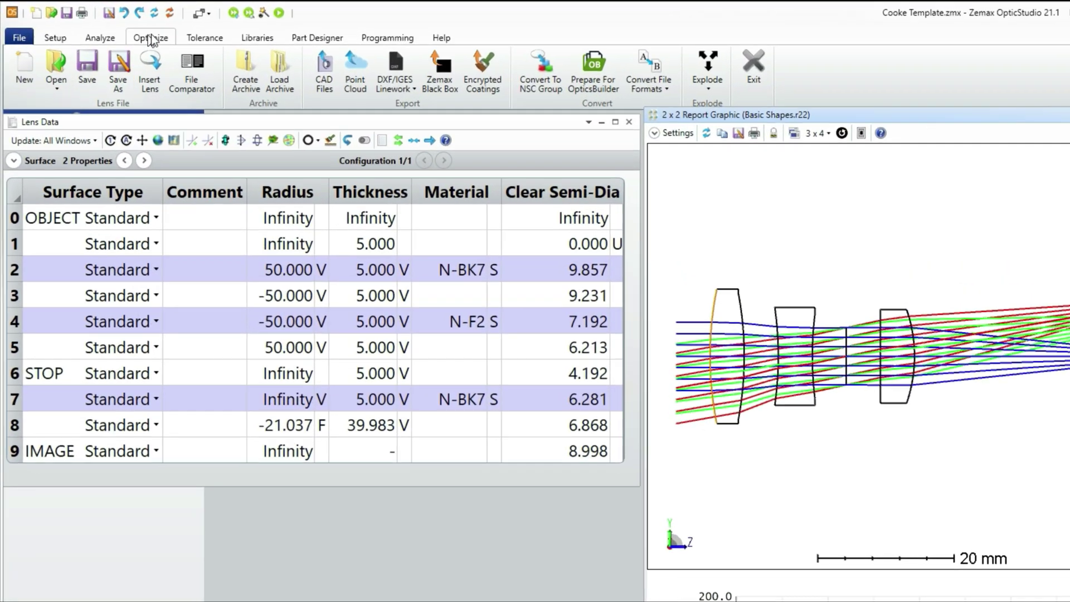
# Bring up Hammer optimization with 259 targets and 12 variables, and move its dialog aside.
pyautogui.click(151, 38)
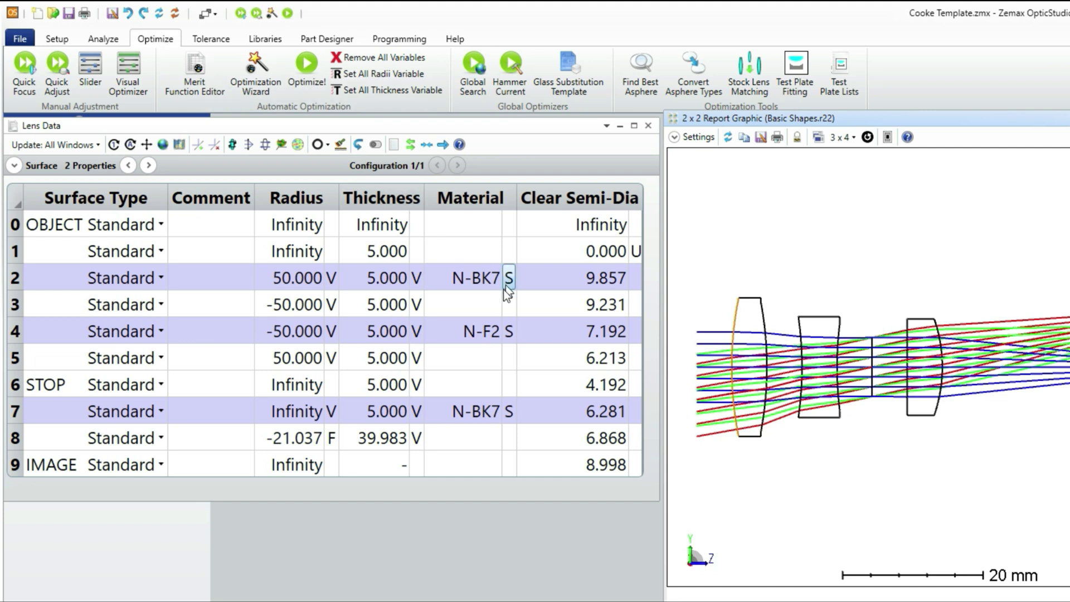
pyautogui.click(510, 79)
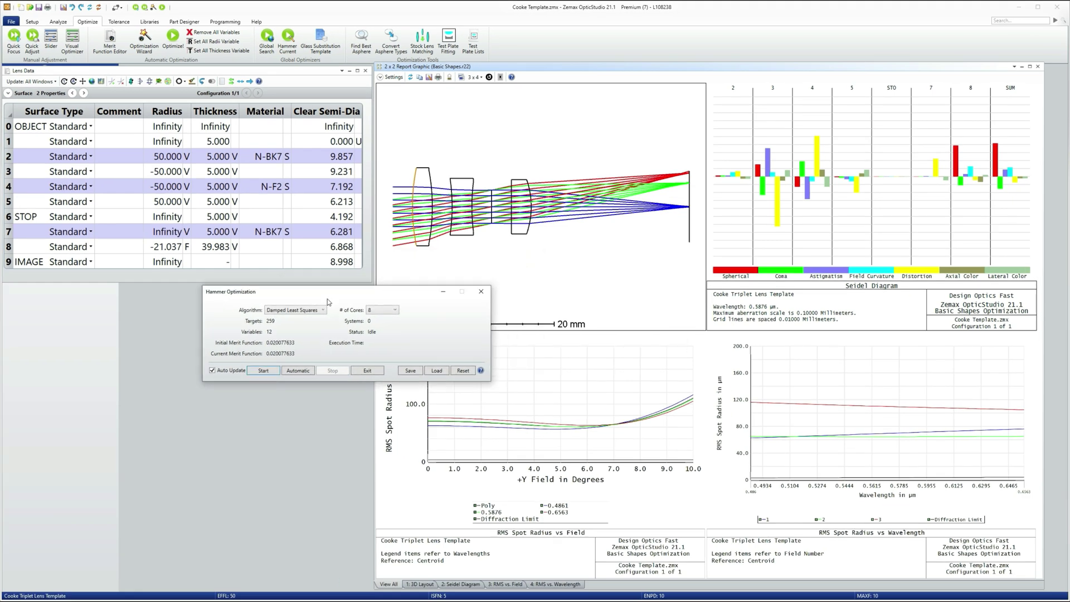
pyautogui.moveTo(328, 301); pyautogui.dragTo(171, 338)
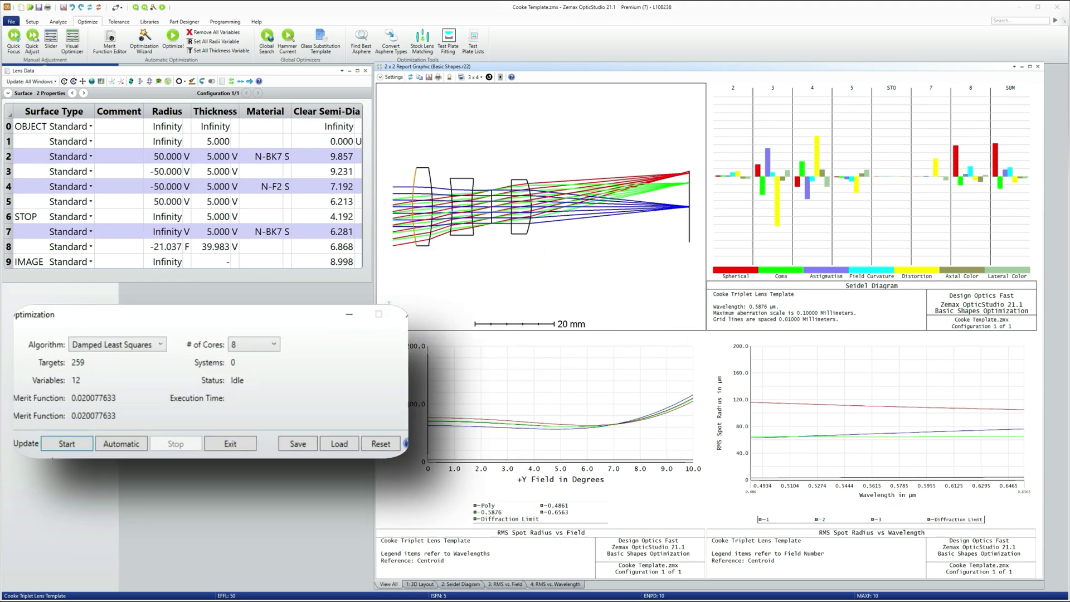
# Run Hammer optimization for about six minutes, stopping at merit function 0.000589.
pyautogui.click(57, 450)
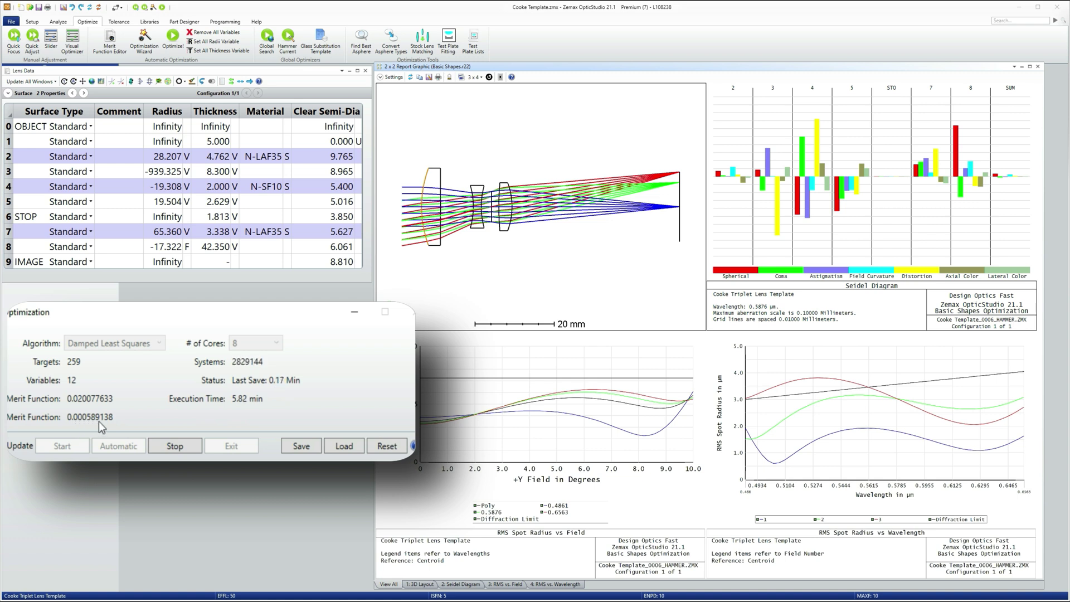
pyautogui.click(173, 448)
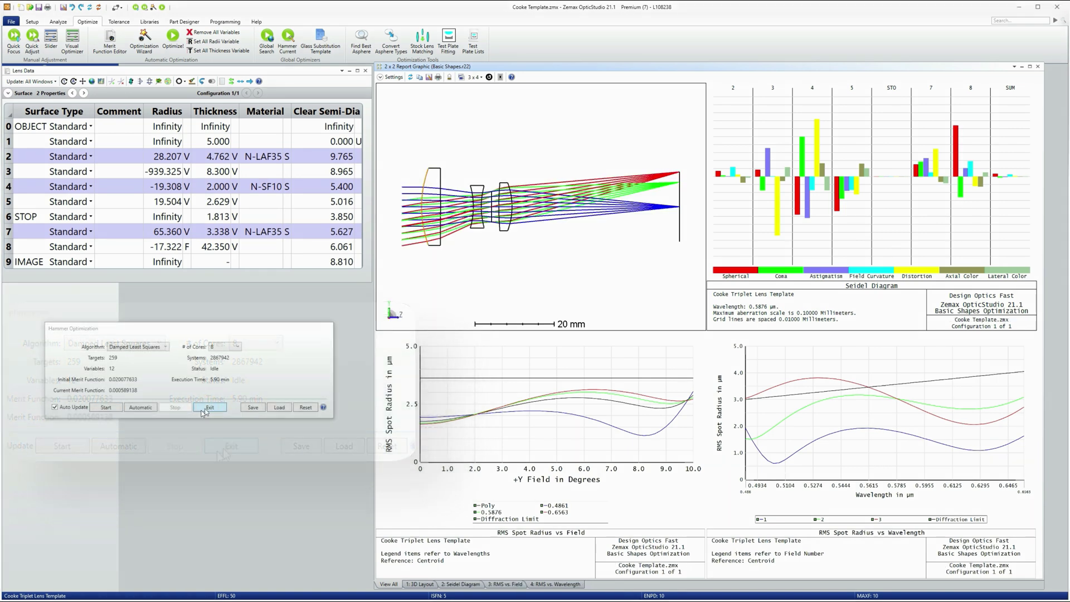
# Exit Hammer optimization and review the optimized triplet's Seidel diagram and spot results.
pyautogui.click(208, 408)
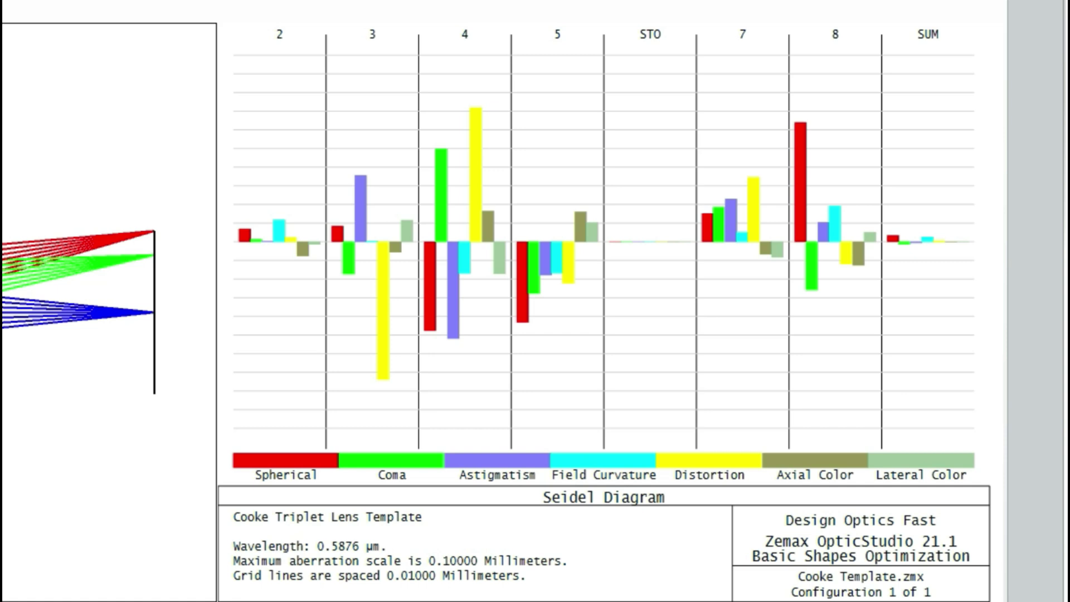
pyautogui.click(605, 390)
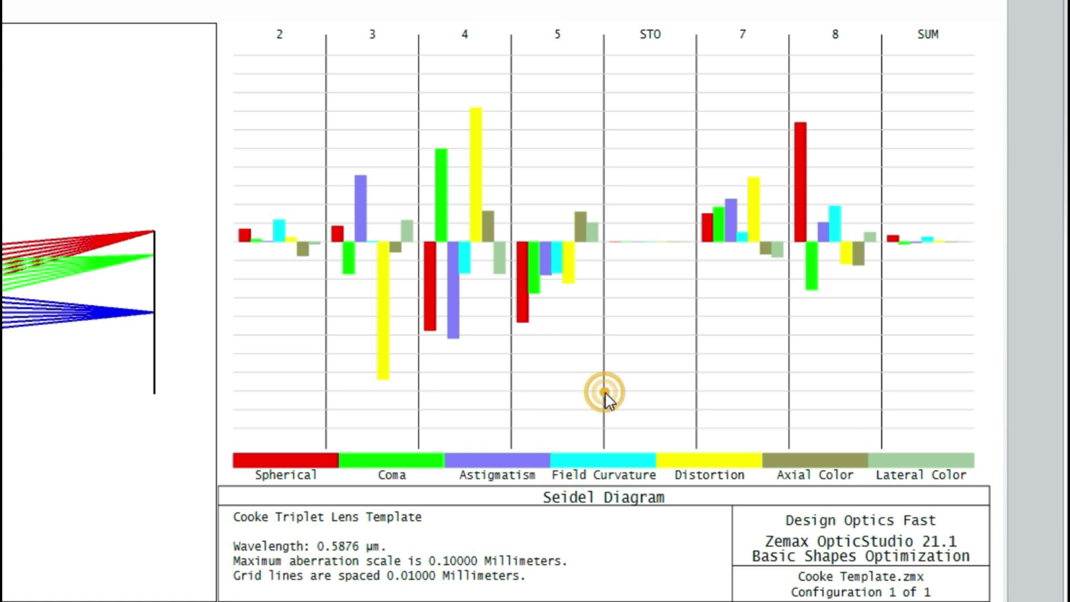
pyautogui.click(114, 327)
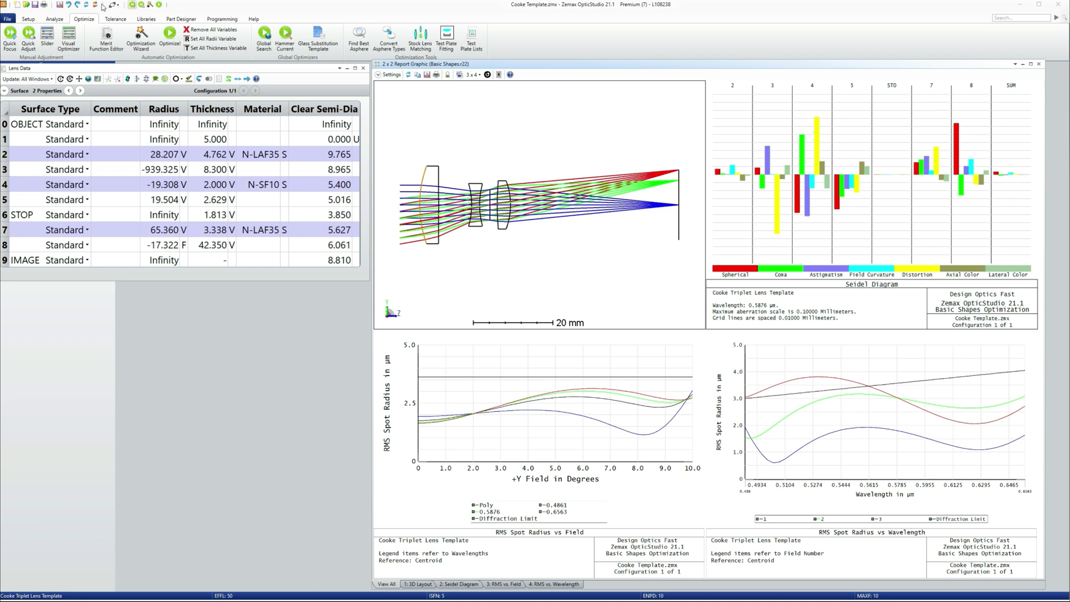
# Open a Ray Aberration fan plot with its Field set to 1 - On-axis Field.
pyautogui.click(64, 21)
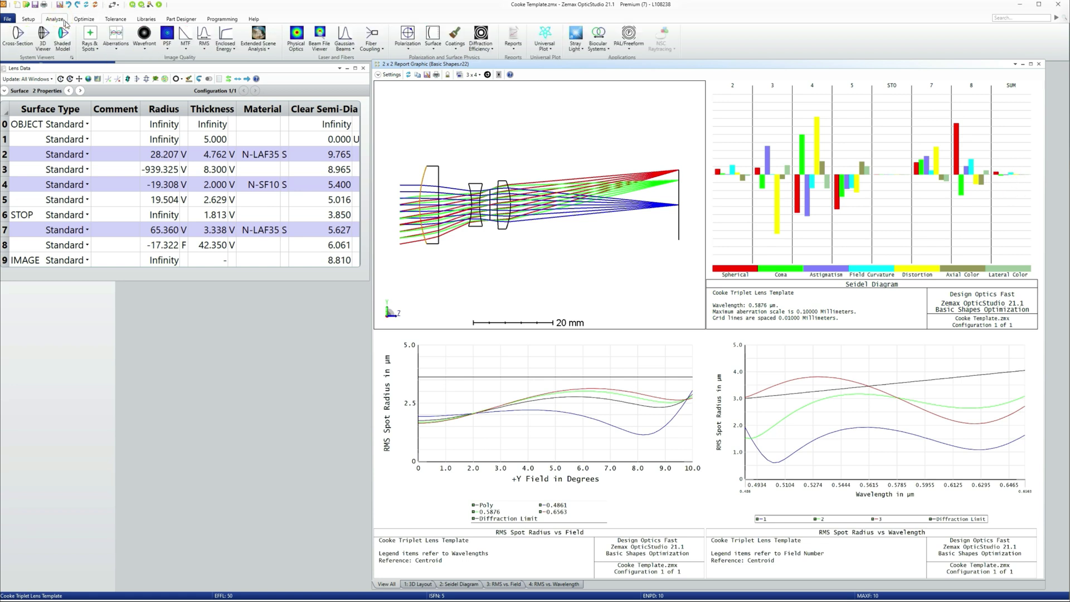
pyautogui.click(112, 49)
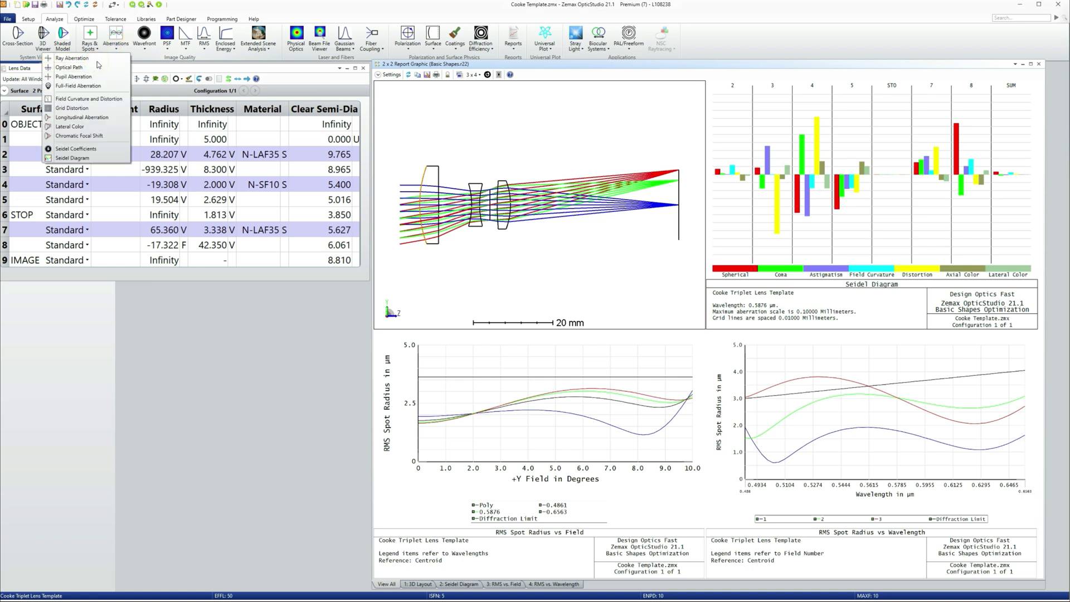
pyautogui.click(97, 59)
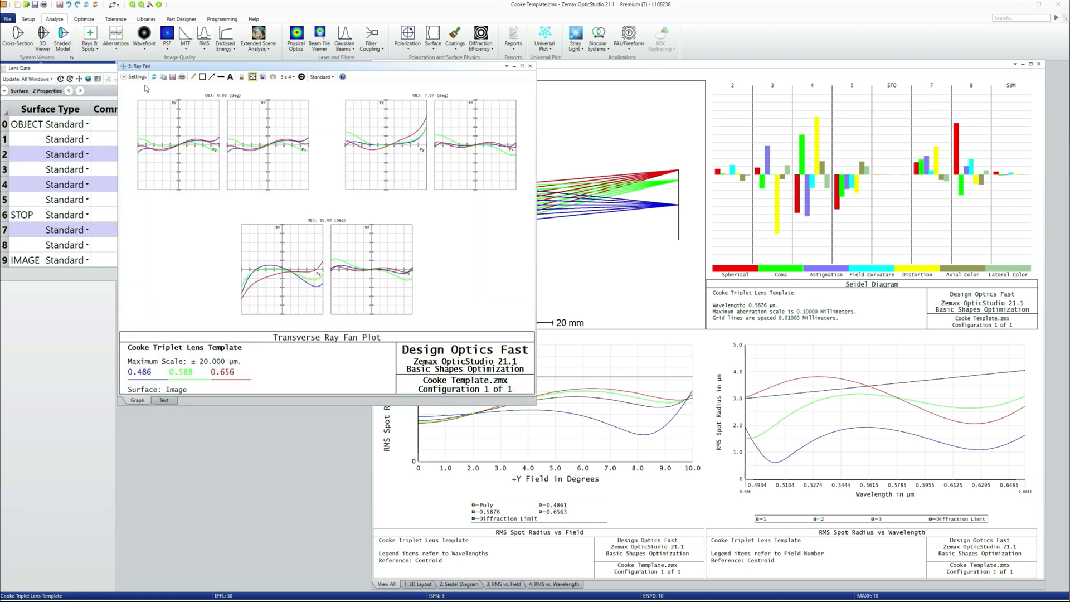
pyautogui.click(135, 76)
pyautogui.click(287, 102)
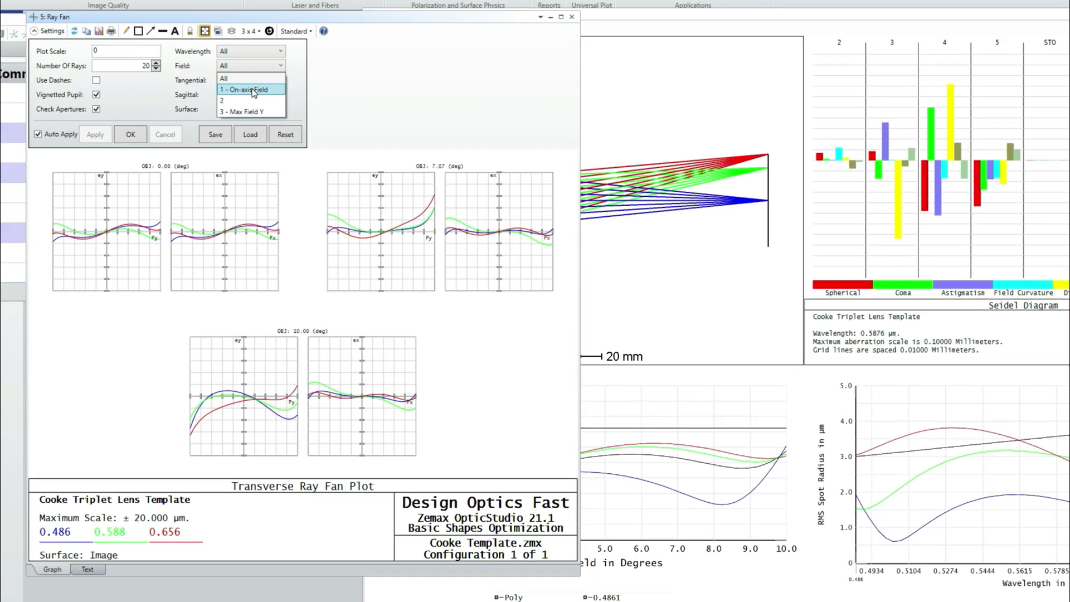
pyautogui.click(251, 90)
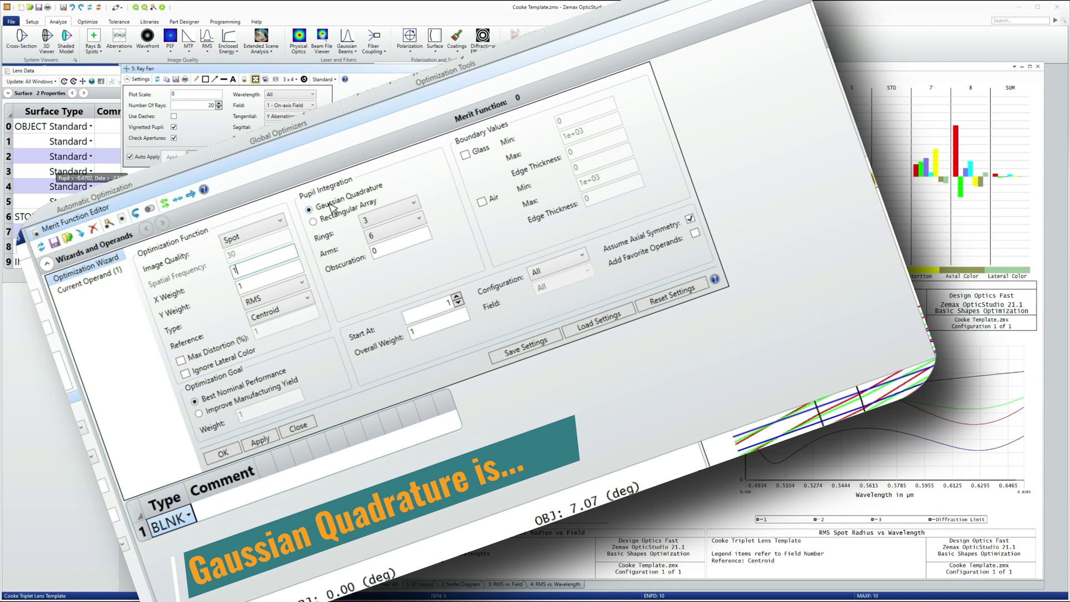
# Set the Optimization Wizard's Gaussian Quadrature pupil integration to 5 rings.
pyautogui.click(407, 207)
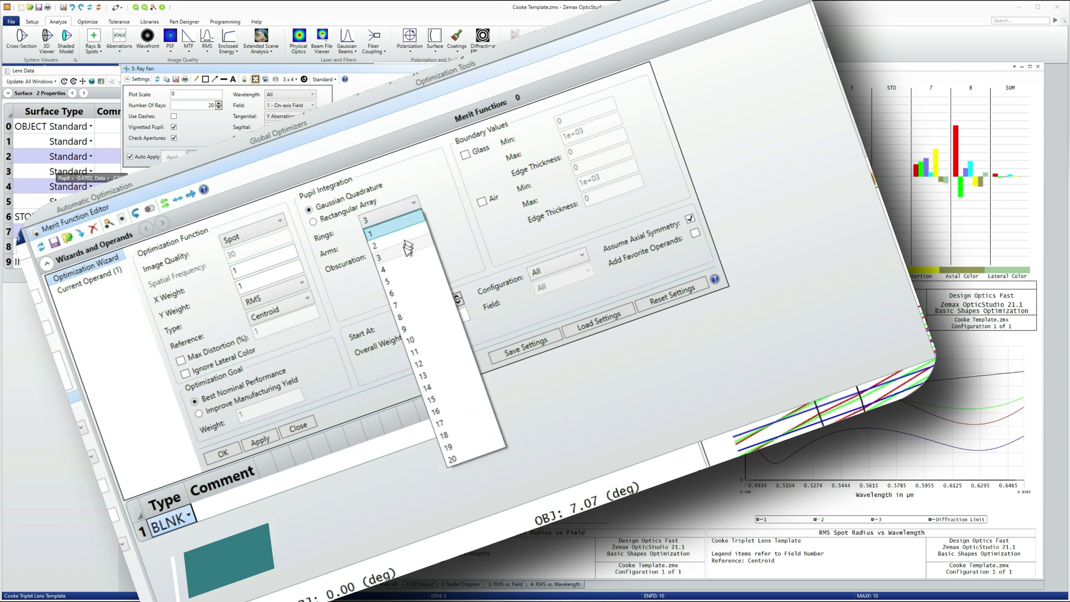
pyautogui.click(406, 277)
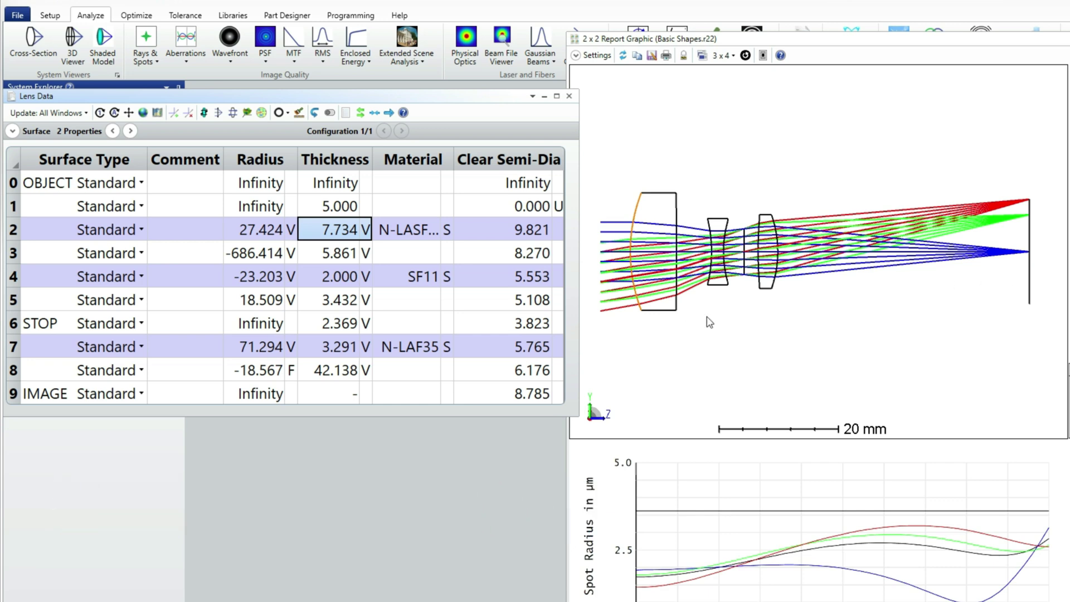
# Review the Radius values of surfaces 4, 5 and 3 alongside the lens layout plot.
pyautogui.doubleClick(240, 266)
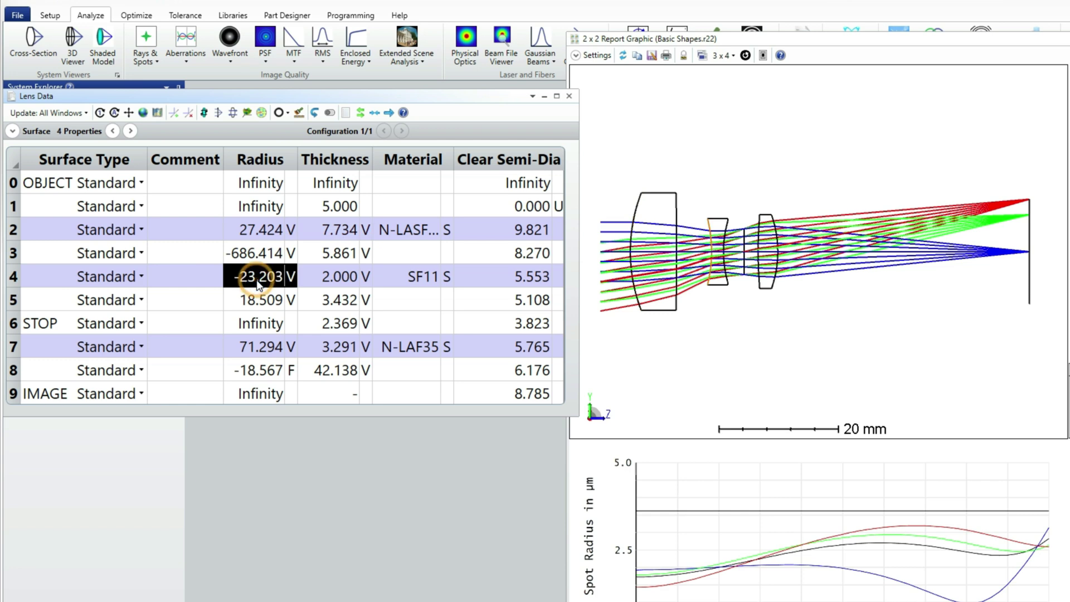
pyautogui.click(266, 306)
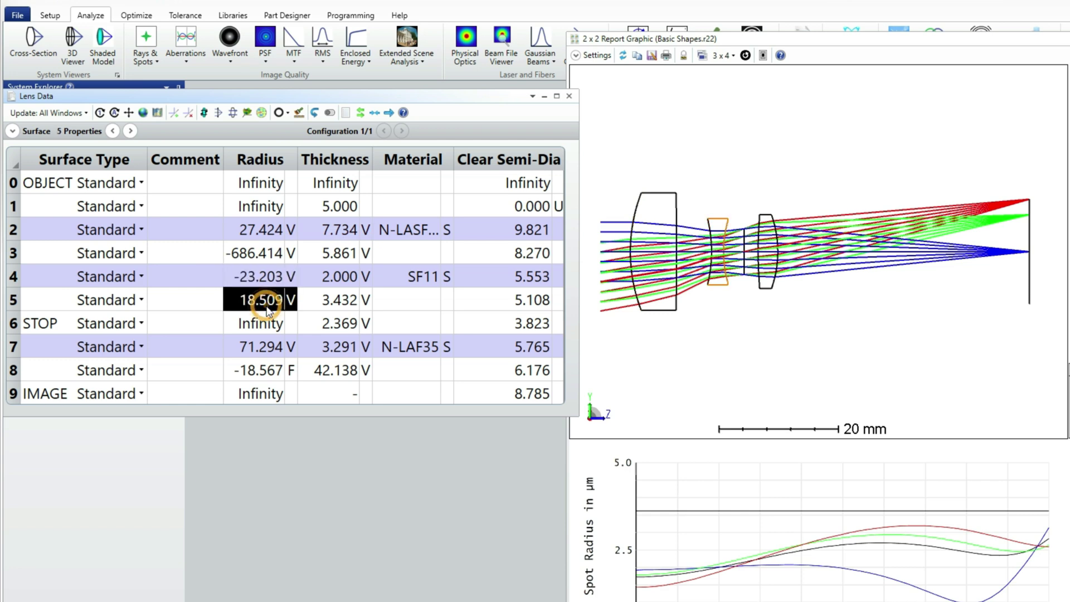
pyautogui.click(772, 310)
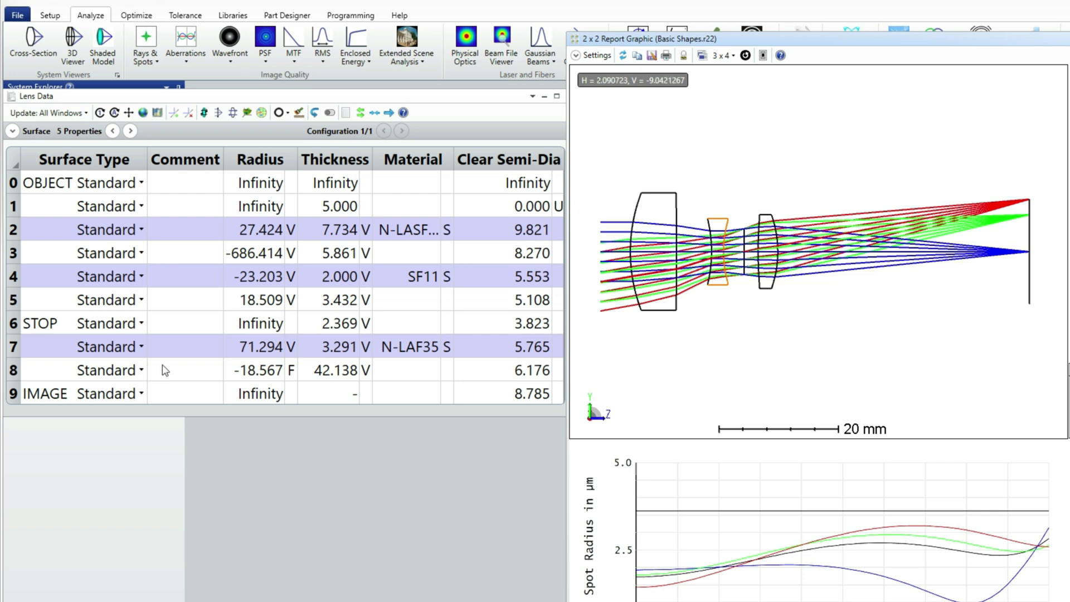
pyautogui.click(244, 256)
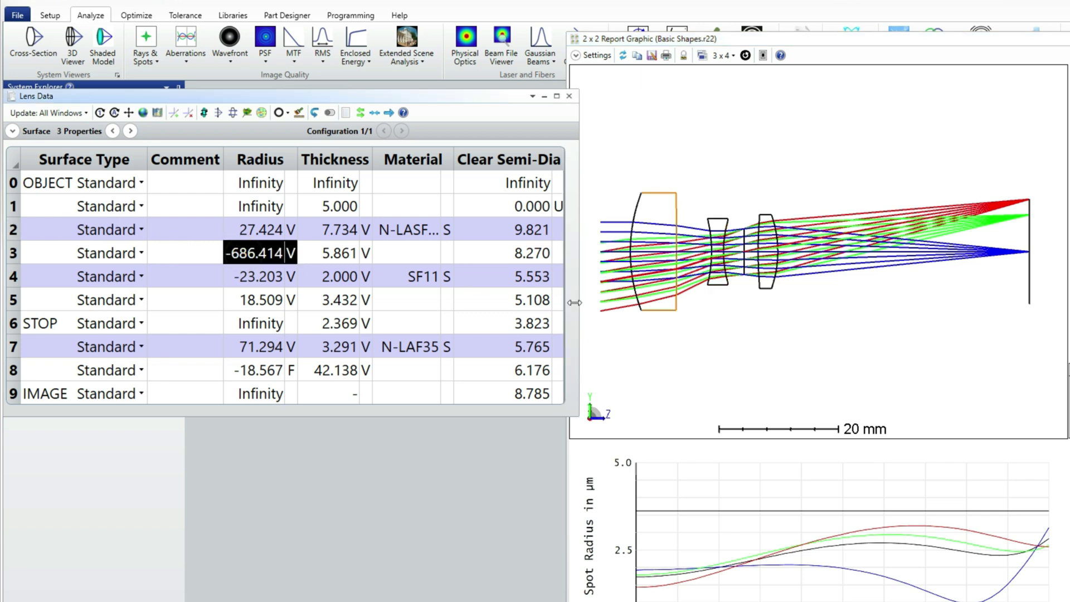
pyautogui.click(685, 363)
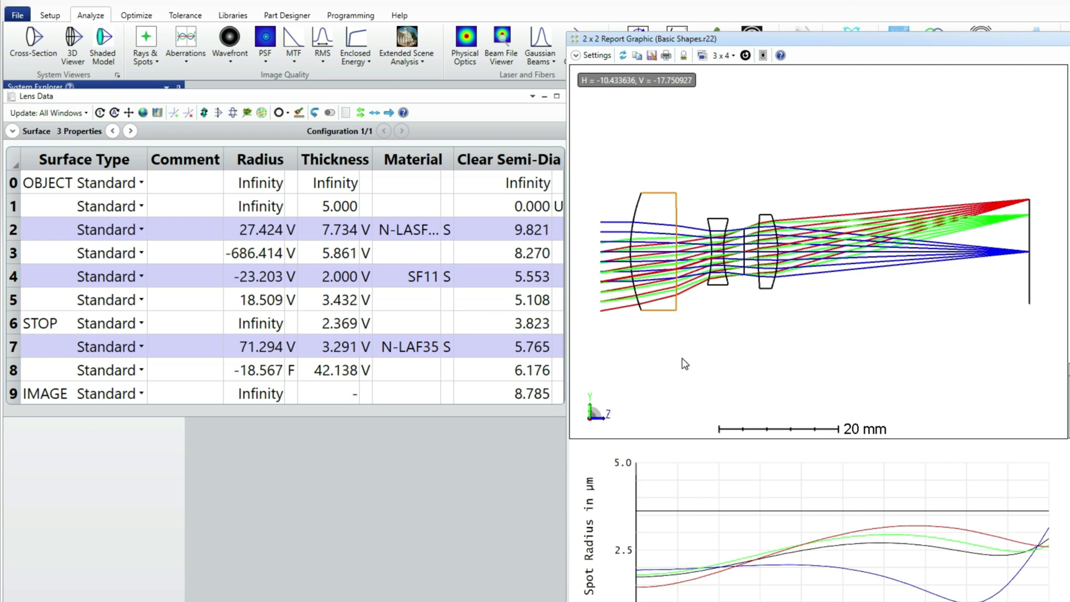
# Give surface 5's radius a Pickup solve from surface 4.
pyautogui.click(276, 301)
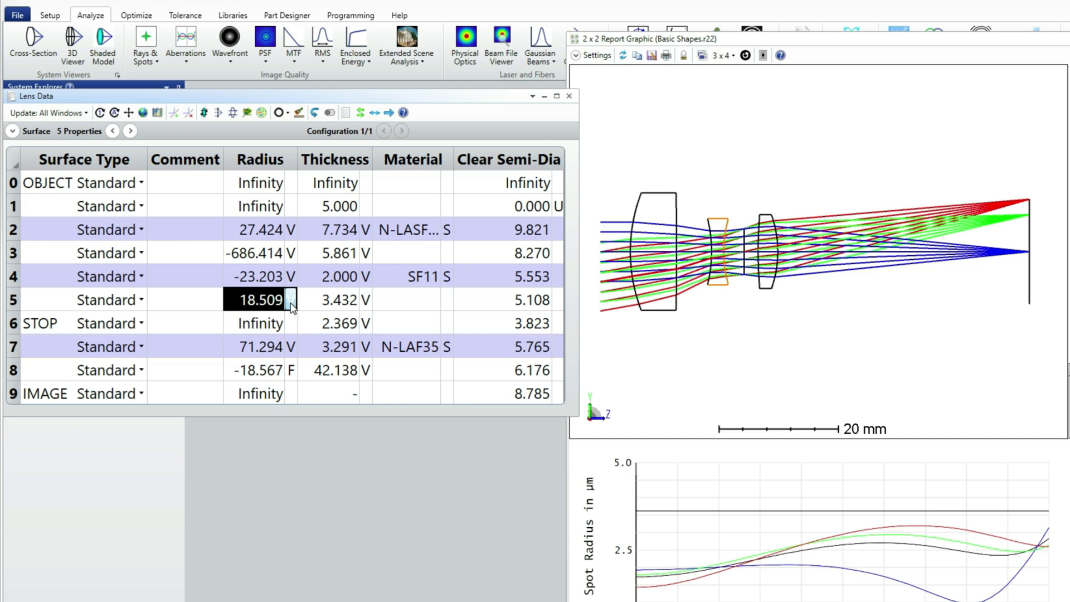
pyautogui.click(291, 301)
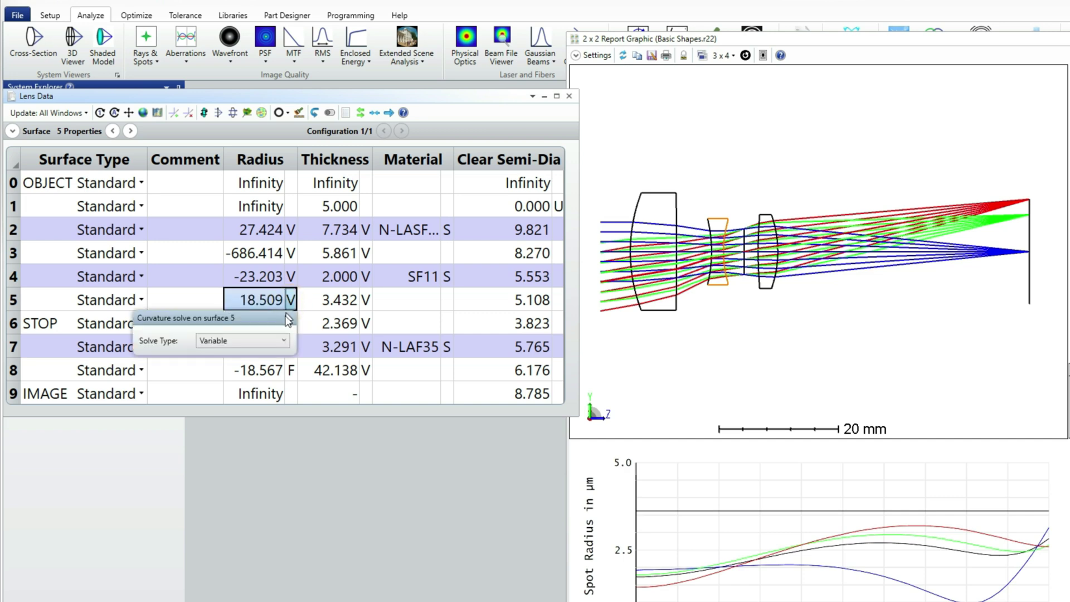
pyautogui.click(284, 340)
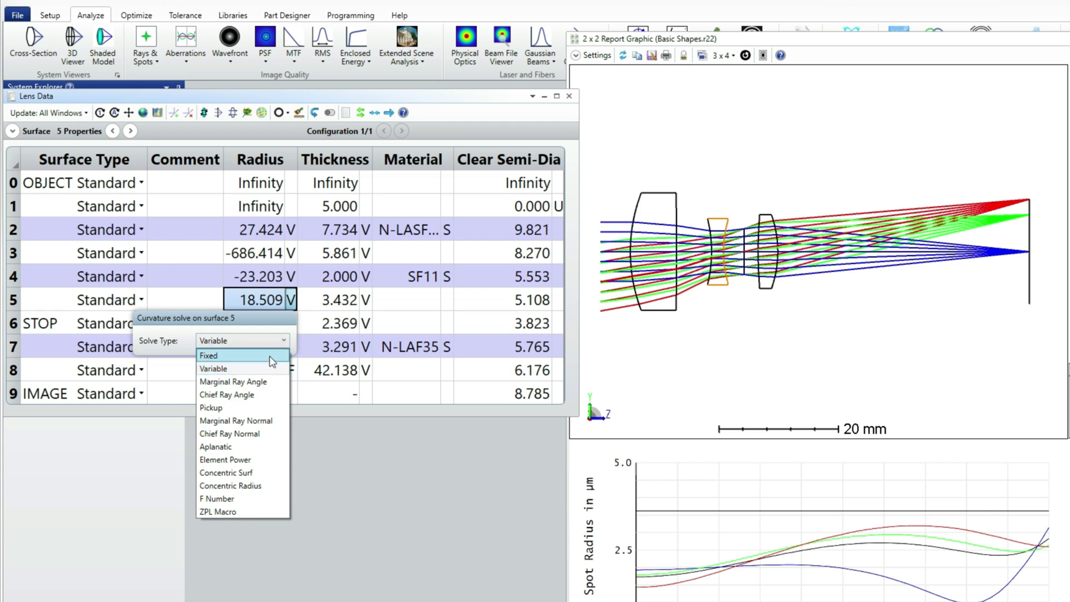
pyautogui.click(260, 408)
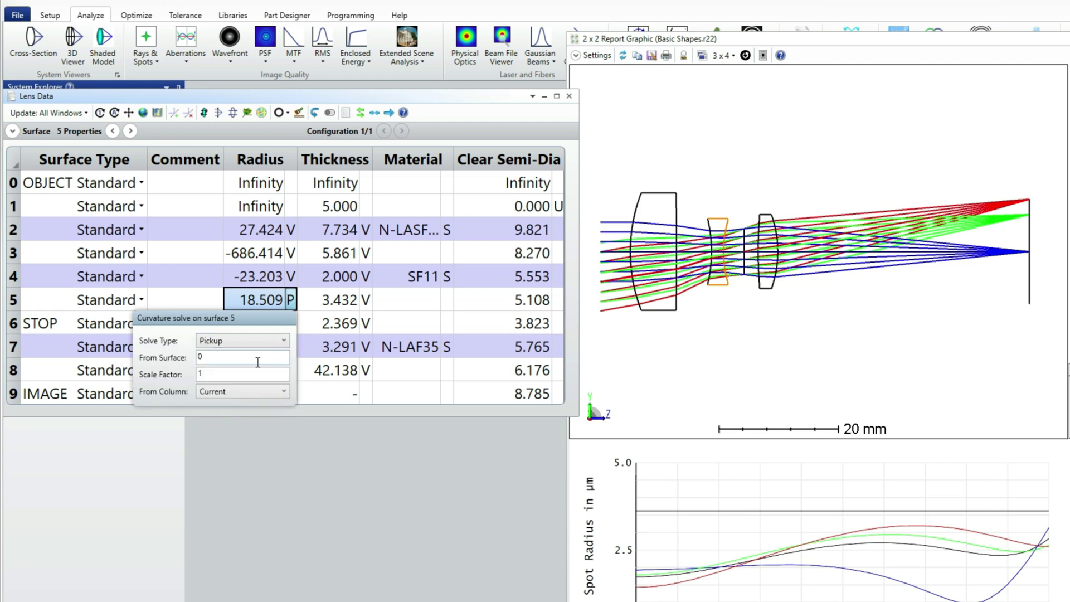
pyautogui.write('4')
pyautogui.click(202, 373)
# Remove surface 3's radius variable and set its radius to Infinity.
pyautogui.click(269, 257)
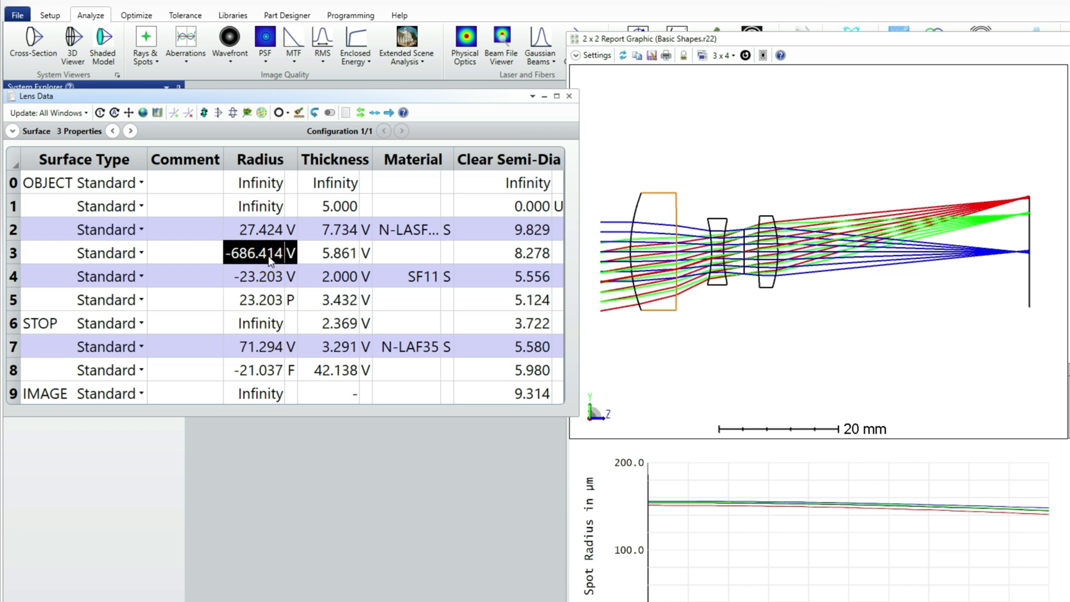
pyautogui.hotkey('ctrl', 'z')
pyautogui.write('inf')
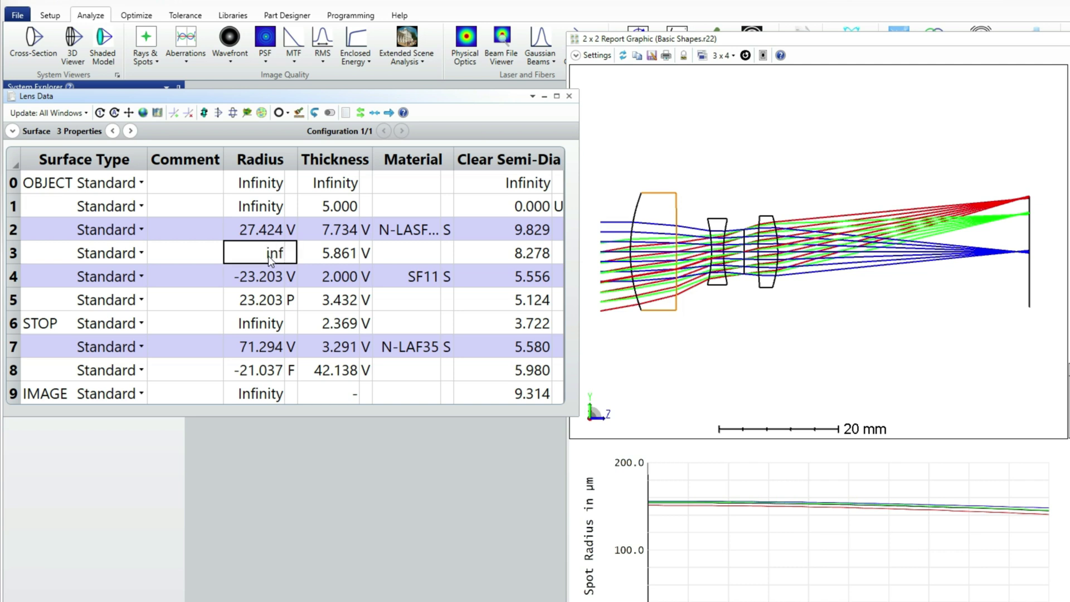
pyautogui.press('Return')
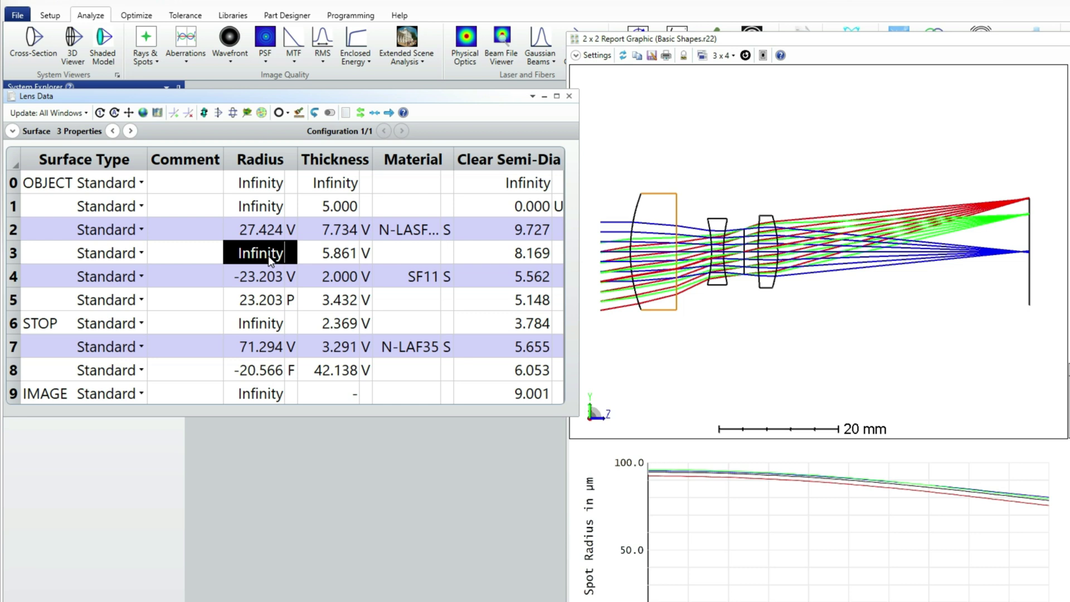
pyautogui.click(741, 320)
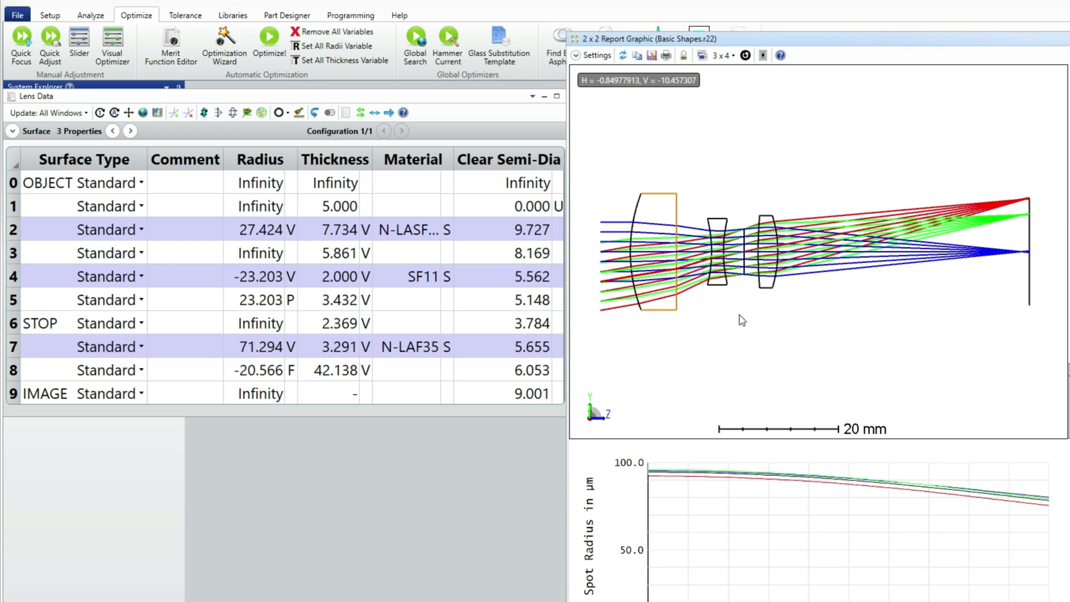
# Run a second Hammer optimization, stopping it at merit function 0.000597337.
pyautogui.click(460, 50)
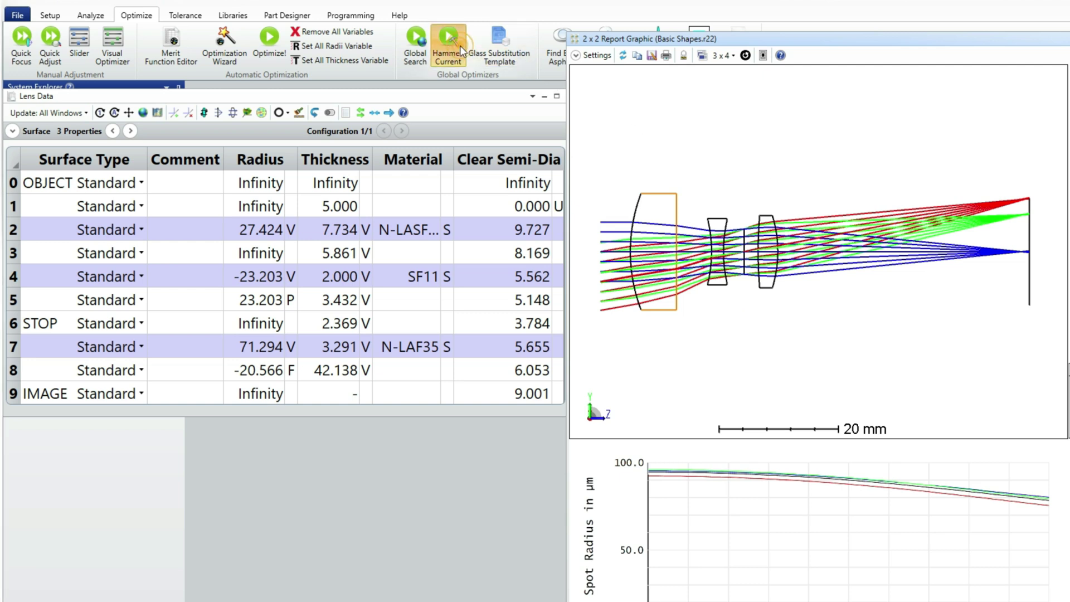
pyautogui.moveTo(716, 435); pyautogui.dragTo(170, 370)
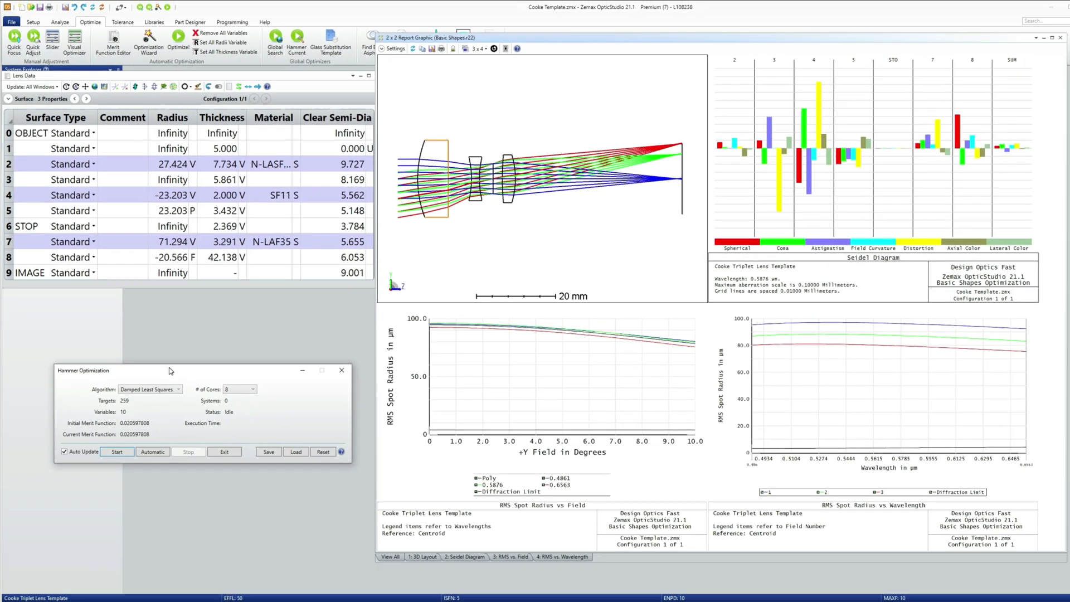
pyautogui.click(115, 454)
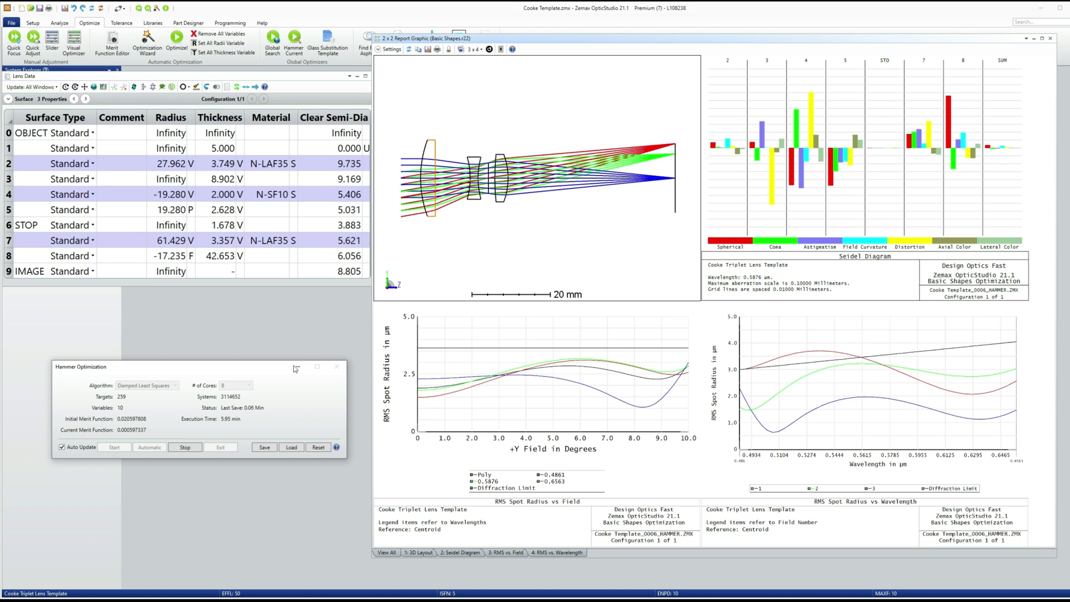
pyautogui.click(188, 448)
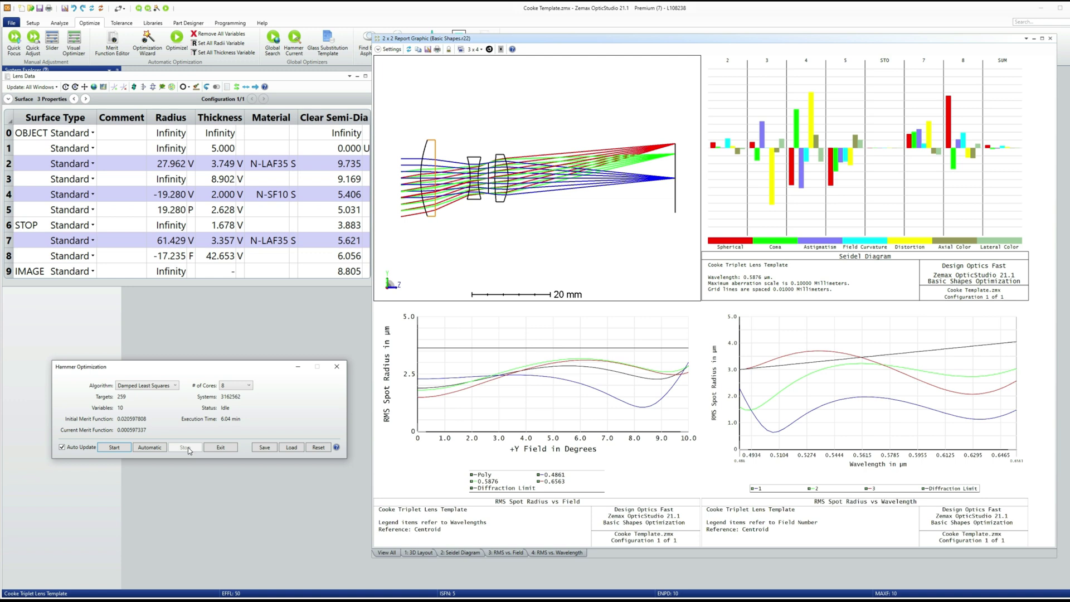
# Exit the Hammer dialog, keeping the re-optimized triplet with surface 2 radius 27.962.
pyautogui.click(225, 450)
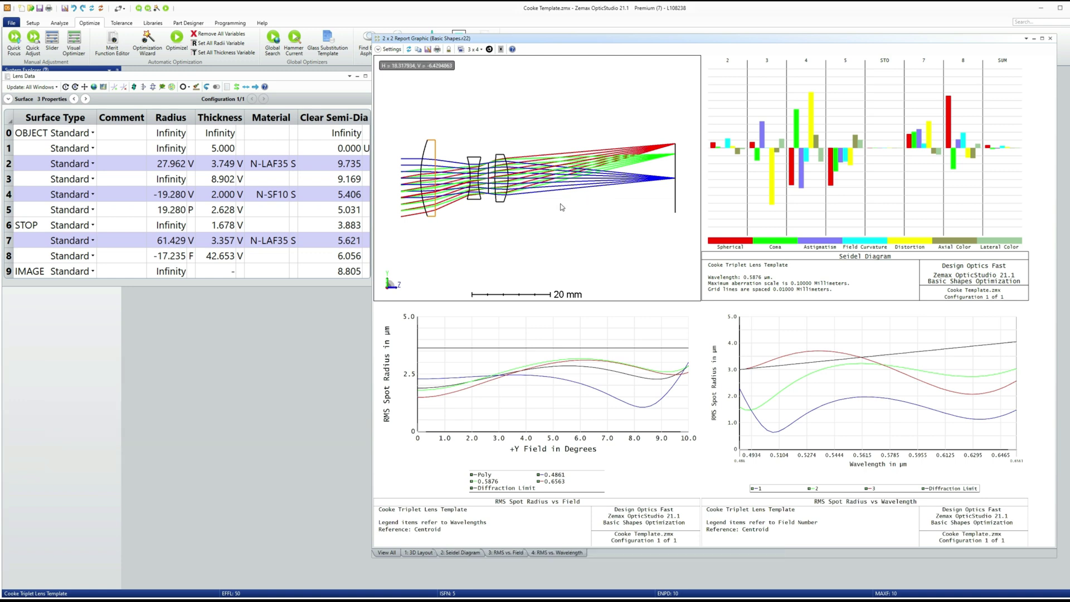